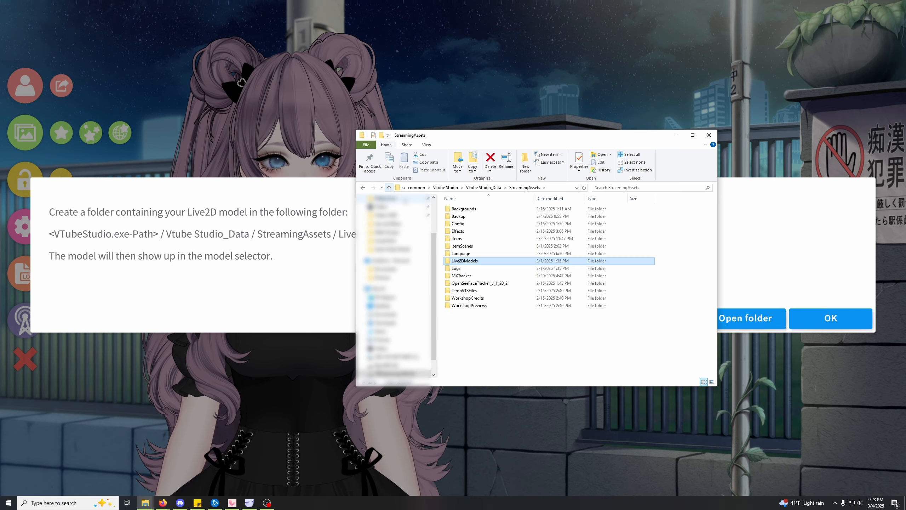
Browse the images and folders in the StreamingAssets Items folder, then close the folder window and dismiss the model folder notice
double_click(465, 239)
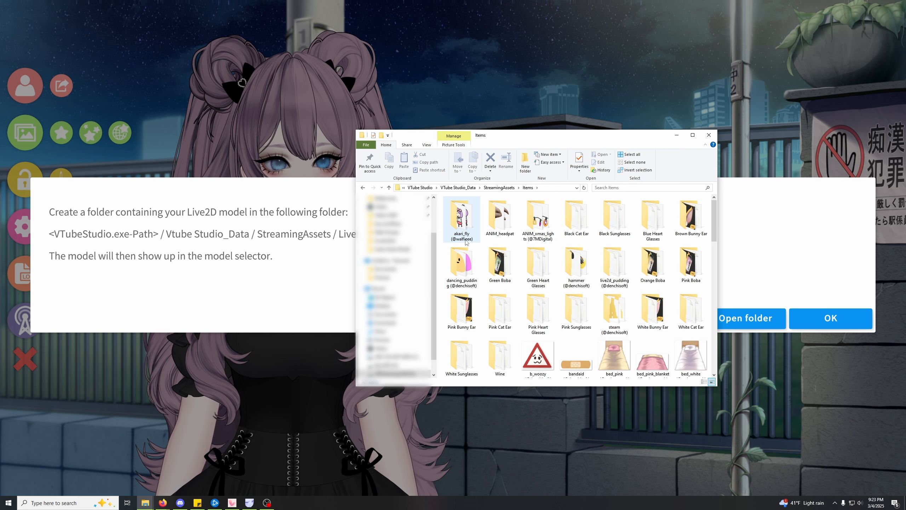
scroll(589, 255, "down", 15)
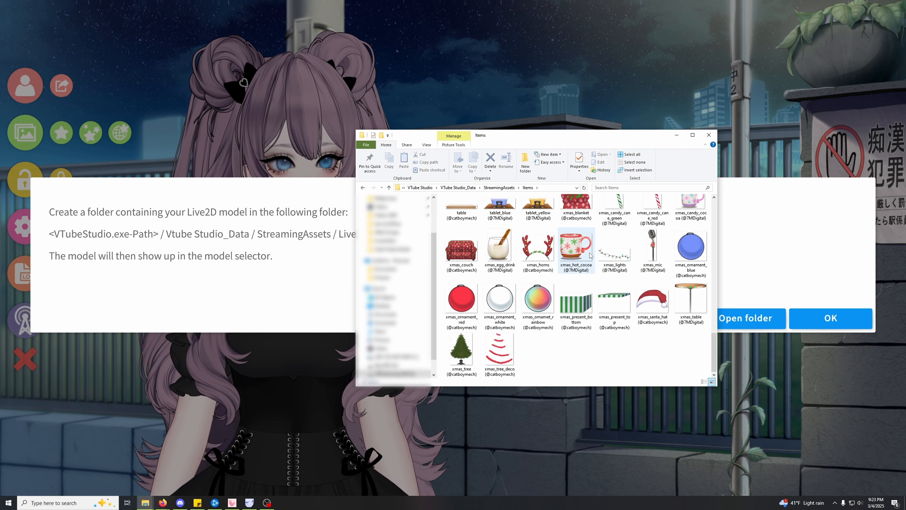
scroll(606, 313, "up", 10)
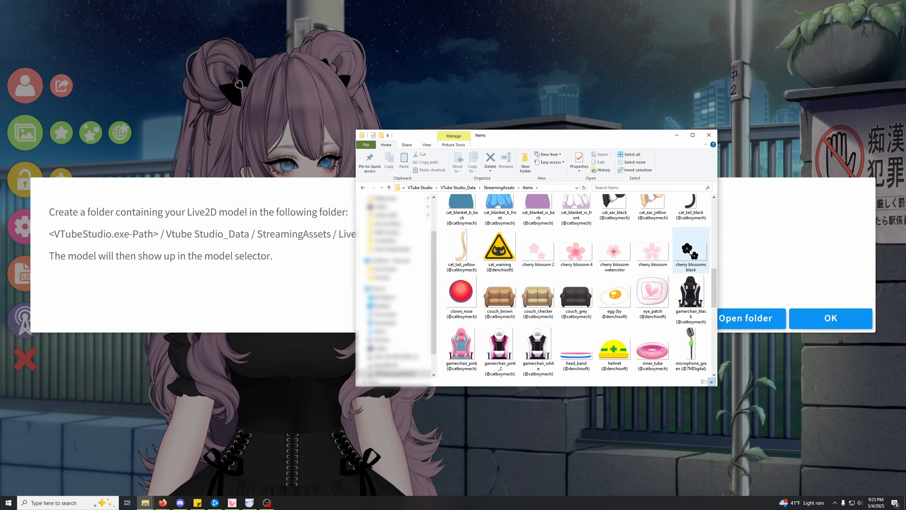
left_click(724, 144)
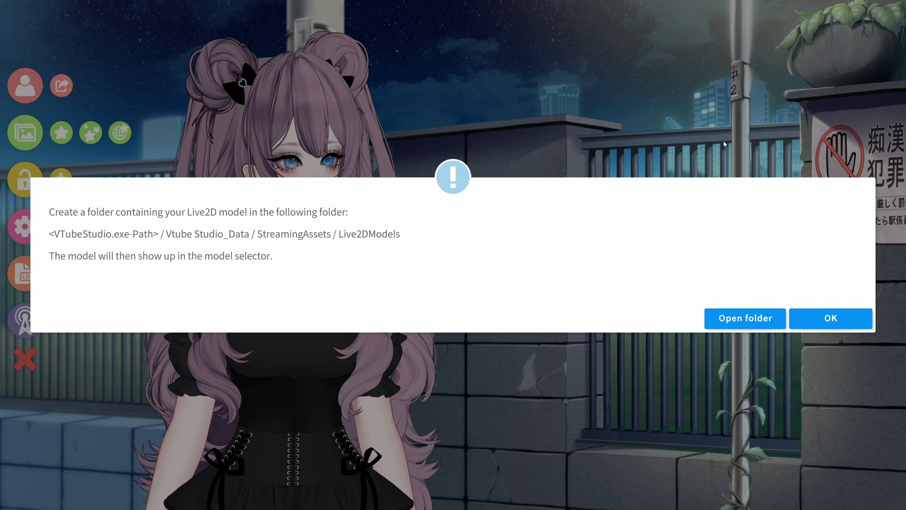
left_click(831, 318)
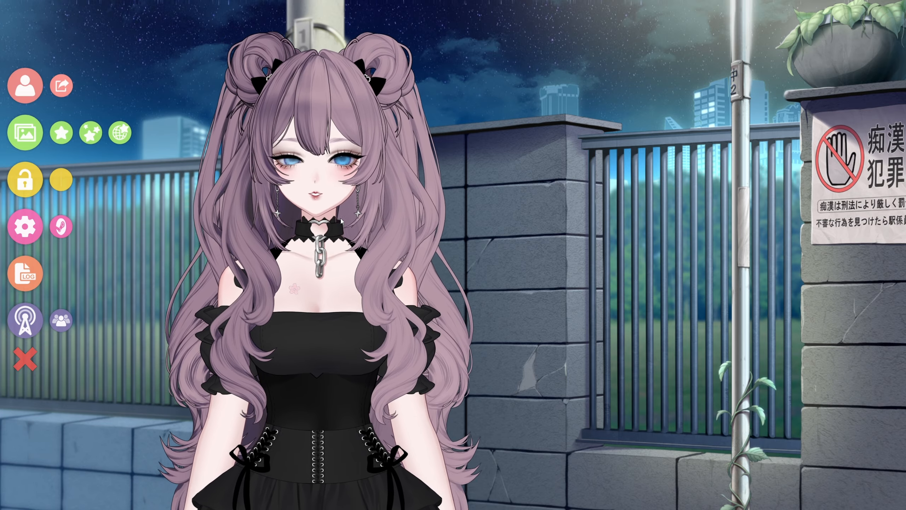
Filter the item list for "cherry" and load the "cherry blossoms black" item with pinning to the Live2D model enabled
left_click(60, 134)
scroll(414, 239, "down", 15)
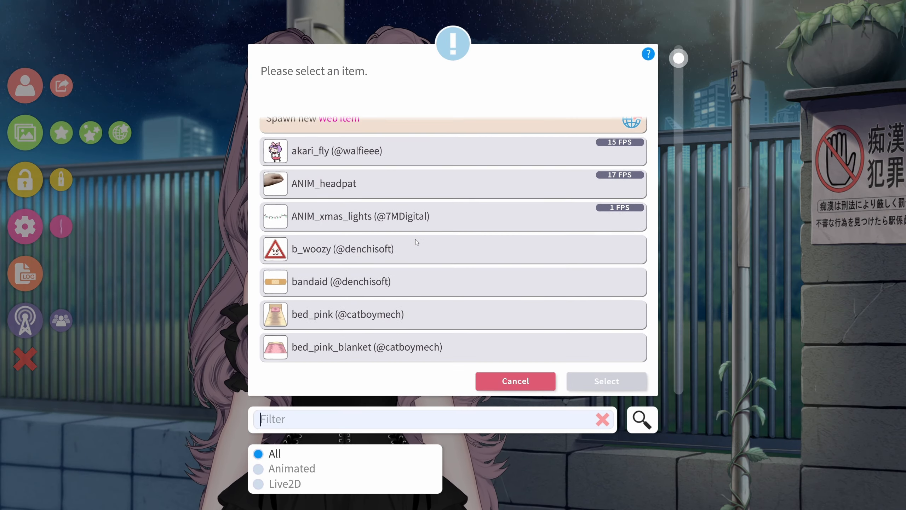
scroll(416, 242, "down", 15)
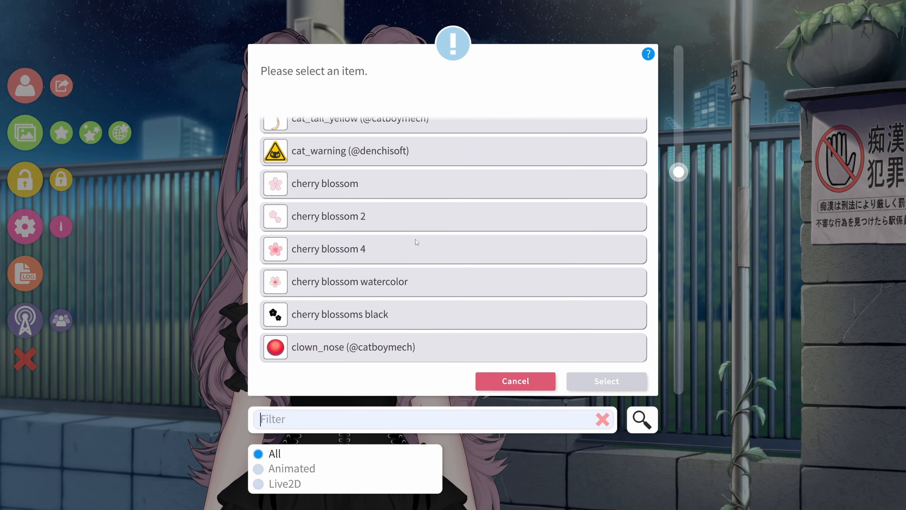
scroll(347, 349, "up", 3)
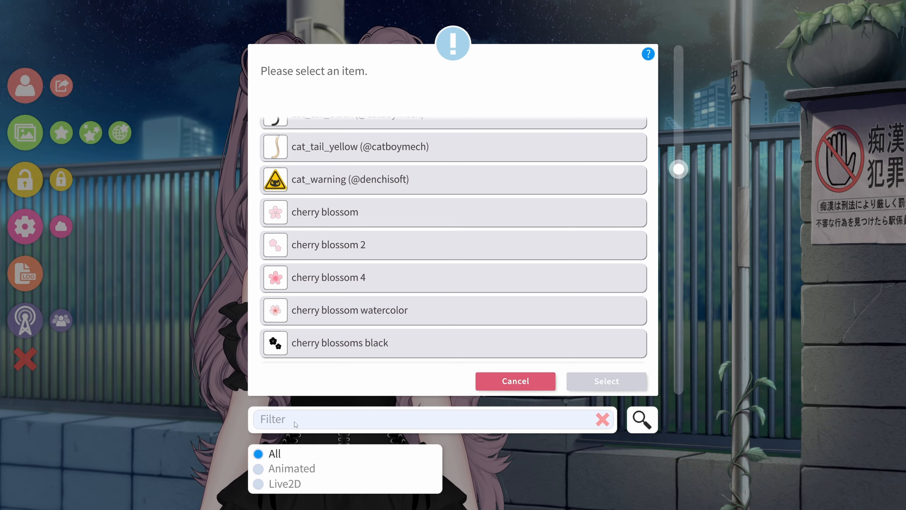
type("cherry")
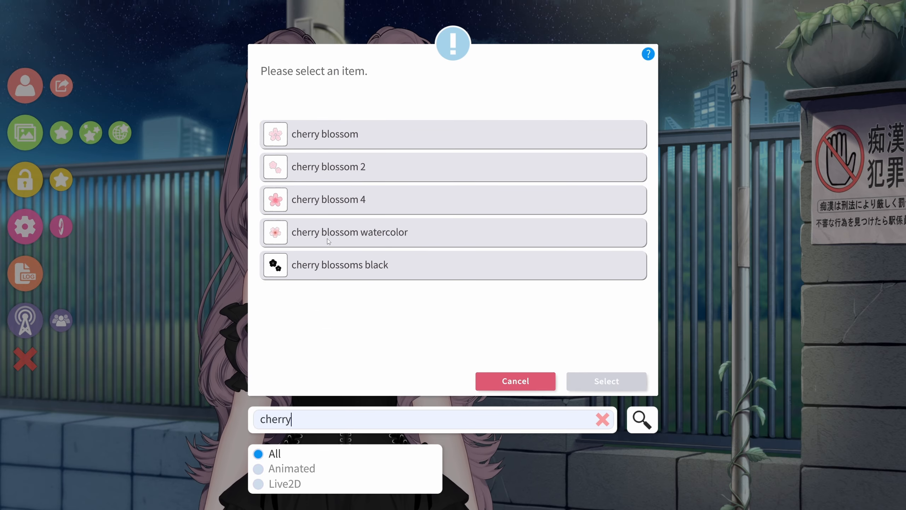
double_click(410, 266)
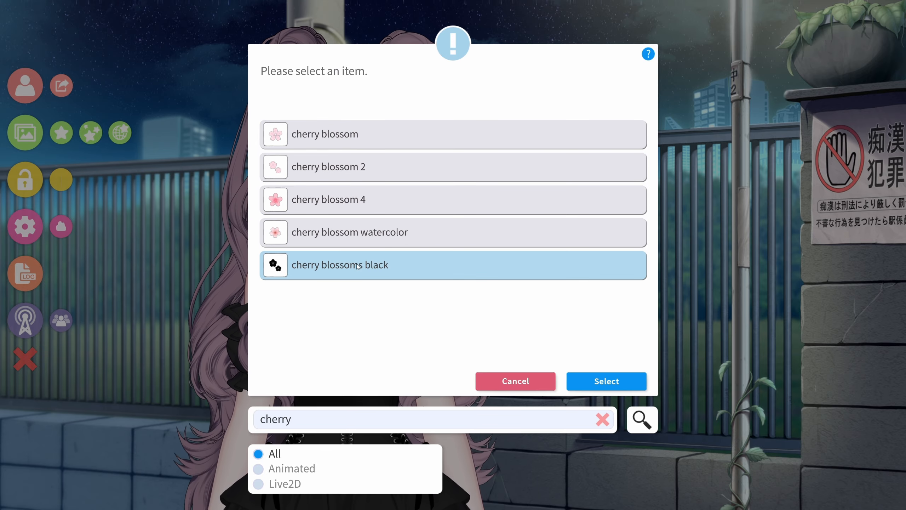
left_click(537, 455)
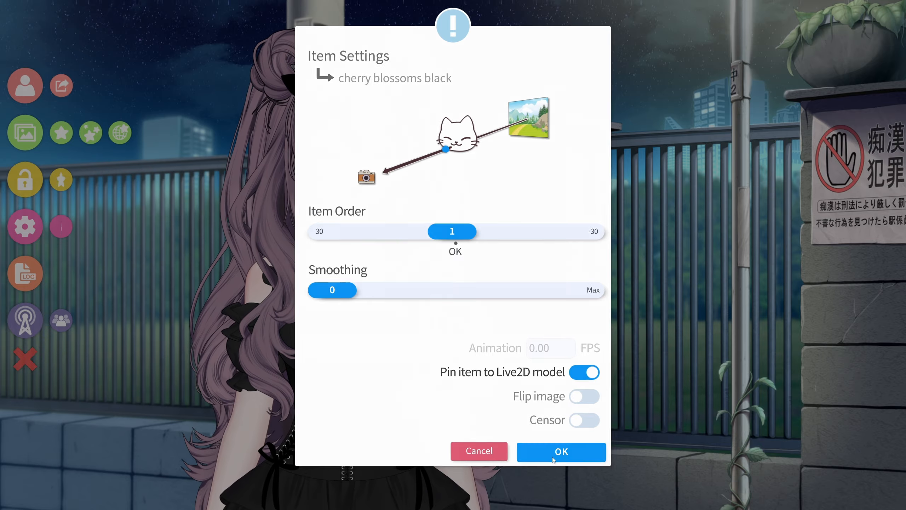
Place the black cherry blossoms on the model's right-hand hair bun and shrink them to the size of a hair clip
left_click_drag(358, 213, 398, 70)
scroll(365, 83, "down", 7)
scroll(392, 68, "down", 8)
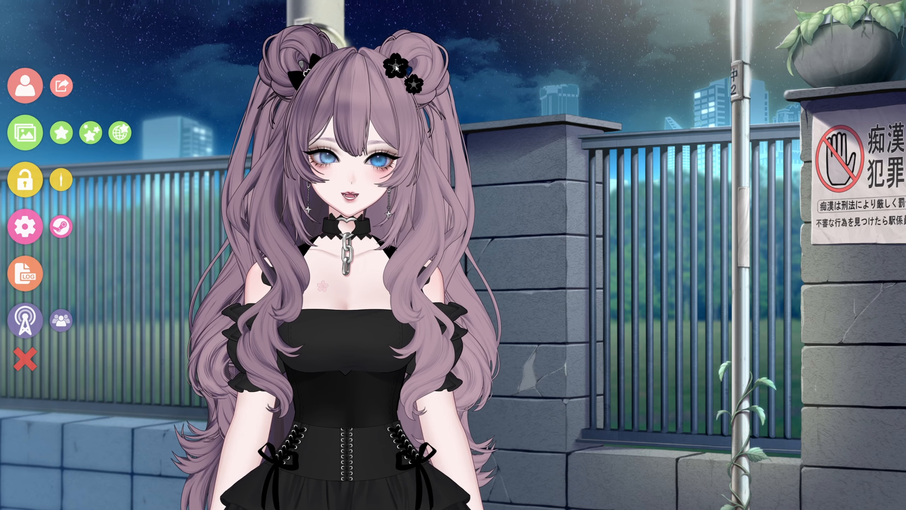
scroll(397, 71, "up", 3)
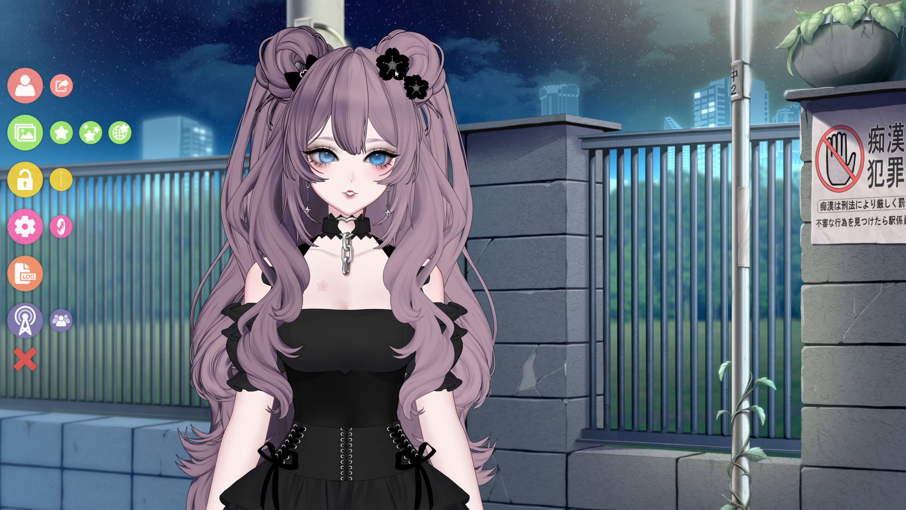
scroll(396, 70, "up", 3)
scroll(395, 70, "down", 6)
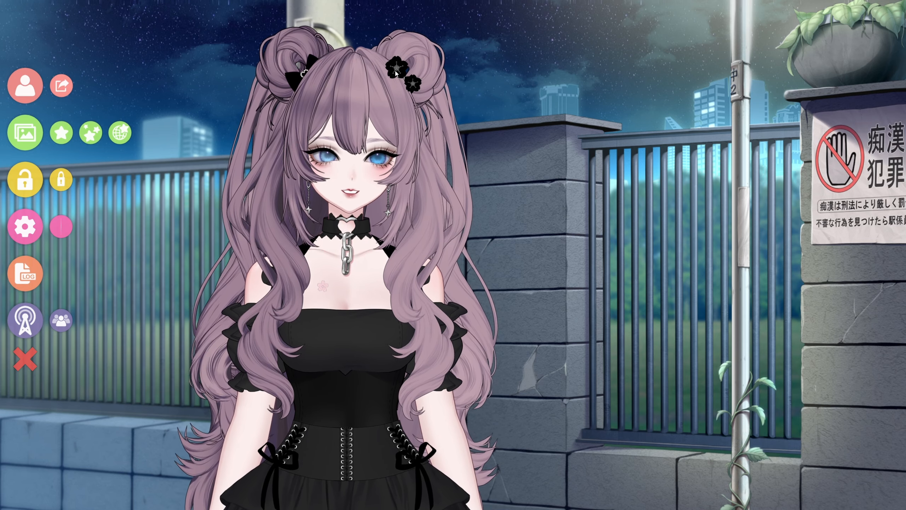
scroll(395, 71, "up", 4)
scroll(395, 71, "down", 2)
scroll(395, 74, "down", 1)
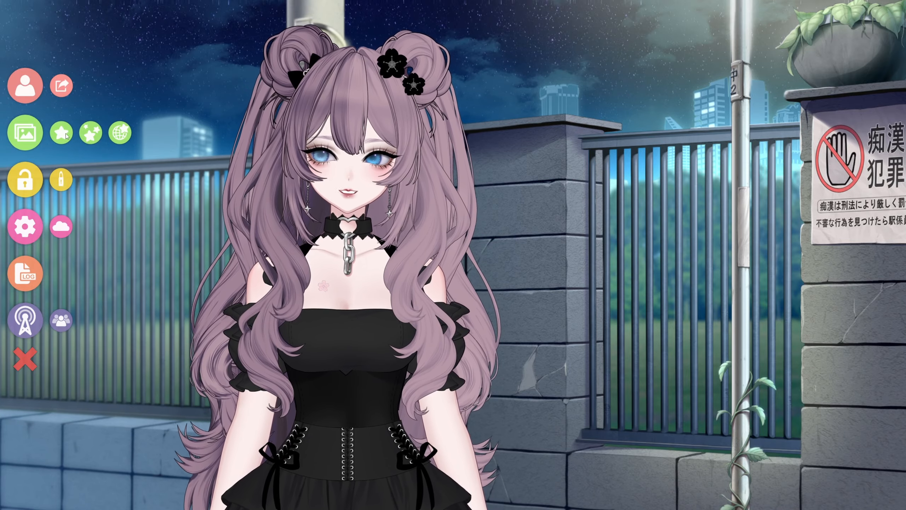
Load a second "cherry blossoms black" item with pinning to the Live2D model enabled
left_click(61, 132)
type("cherry")
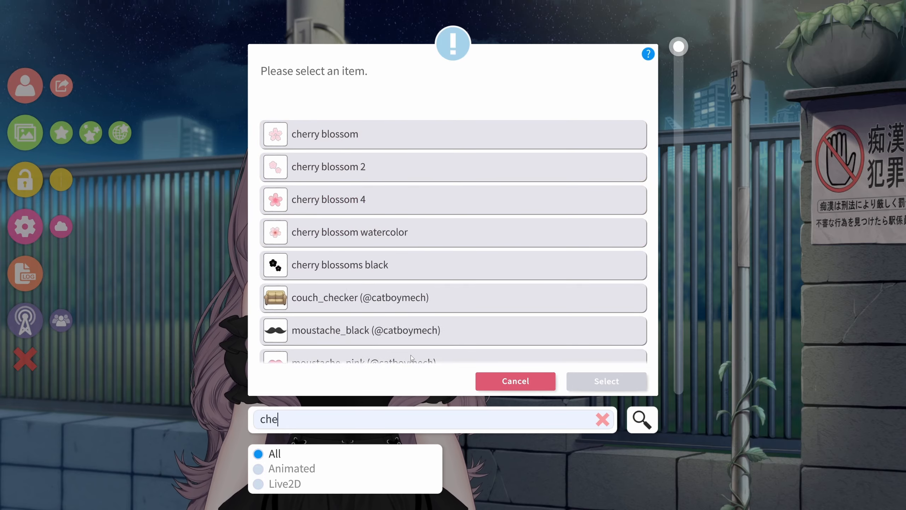
double_click(345, 264)
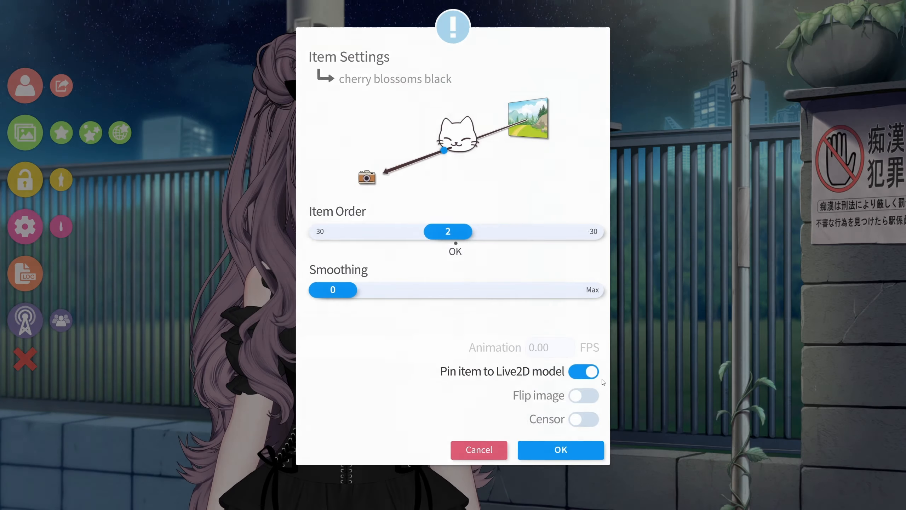
left_click(544, 460)
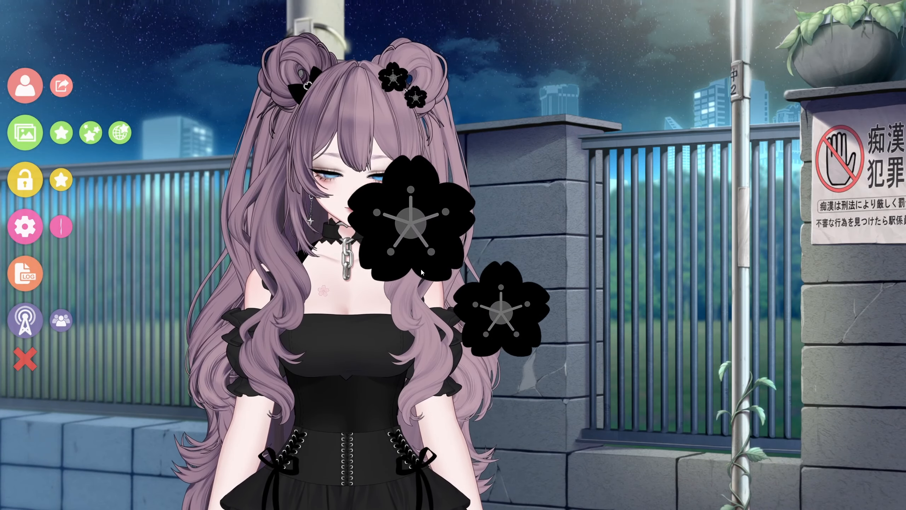
Place the second black cherry blossoms item on the left-hand hair bun and scale it down to match the first clip
left_click_drag(422, 219, 316, 63)
scroll(319, 95, "up", 3)
scroll(319, 95, "down", 15)
scroll(318, 58, "down", 4)
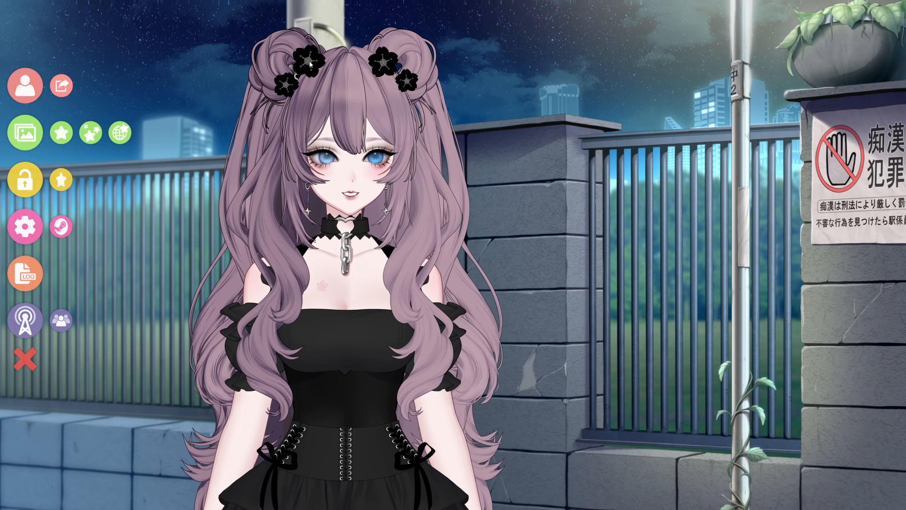
Enable pinning between layers for the left-hand black blossoms item and set its layer position to 834
double_click(310, 65)
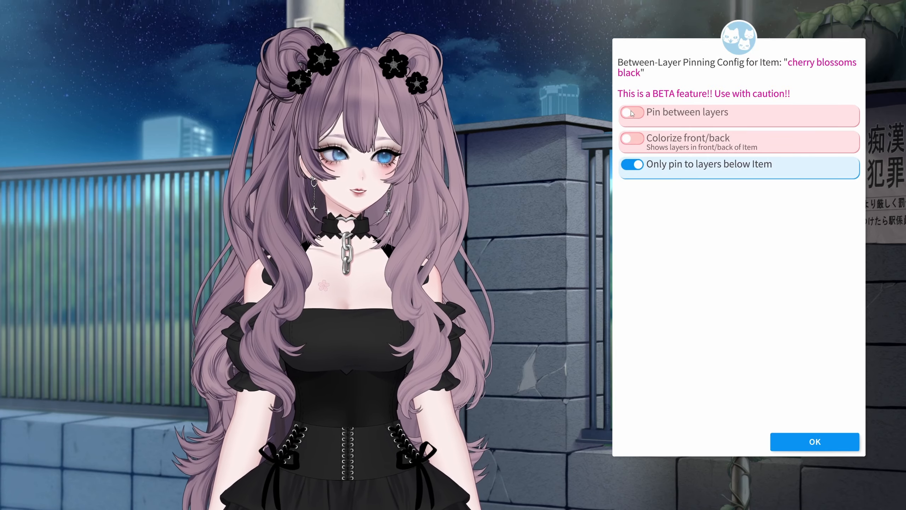
left_click(640, 123)
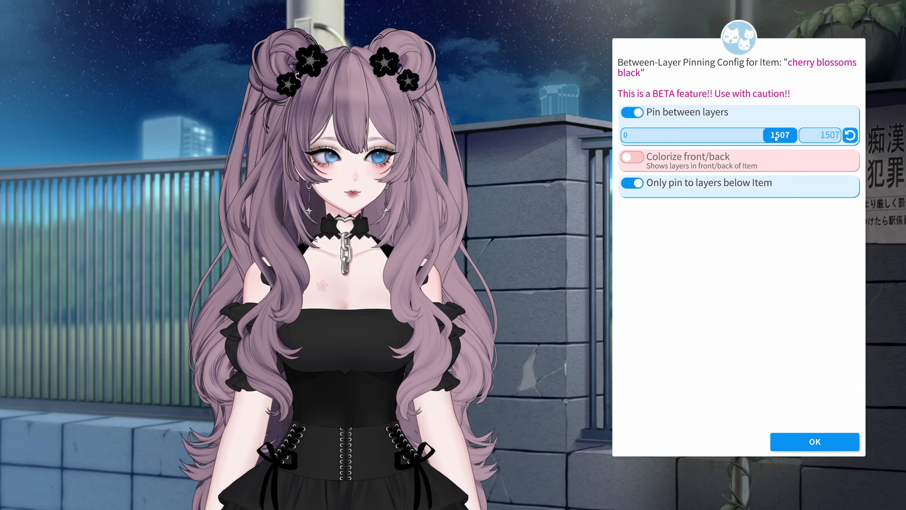
left_click_drag(776, 137, 764, 138)
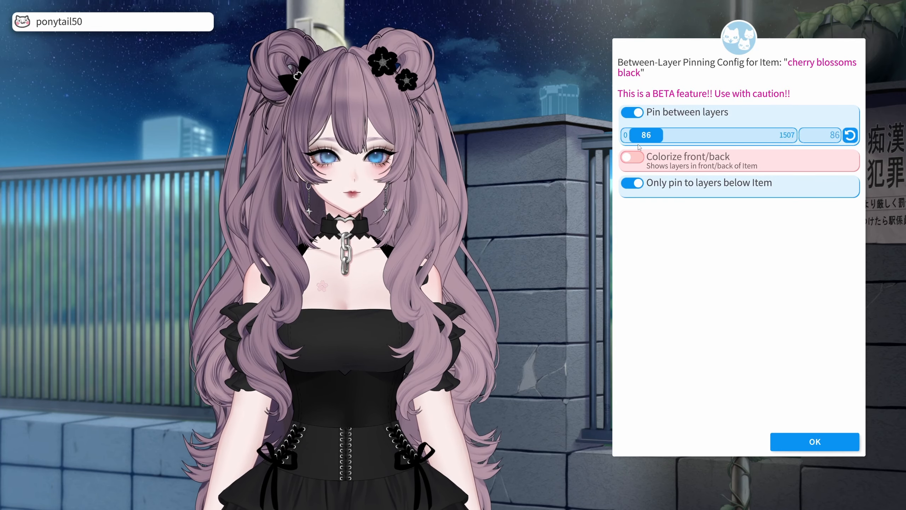
left_click_drag(638, 147, 717, 147)
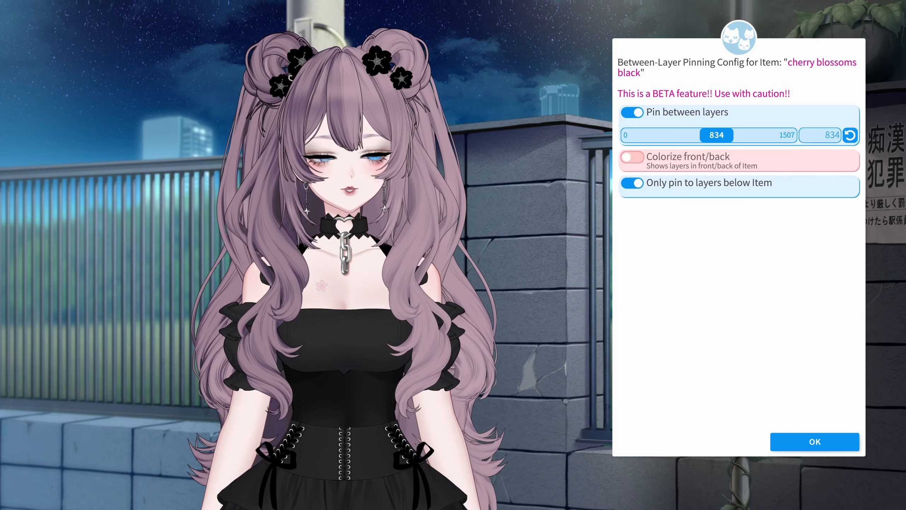
left_click(829, 444)
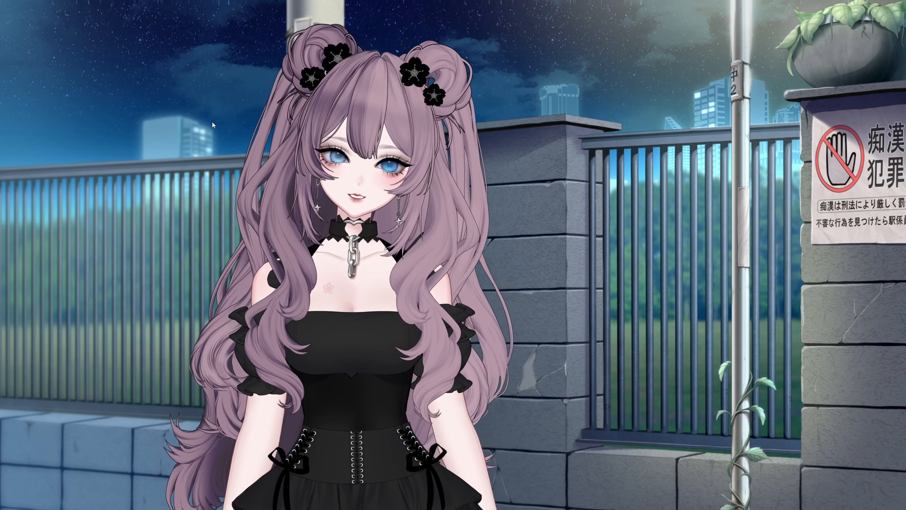
Unlock all loaded items and remove the black cherry blossoms from the left-hand hair bun
double_click(164, 139)
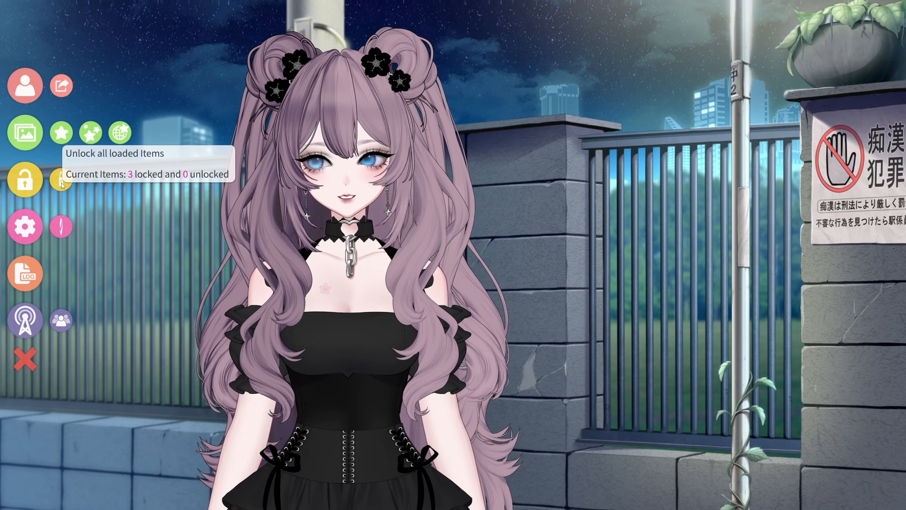
left_click(61, 181)
left_click(817, 295)
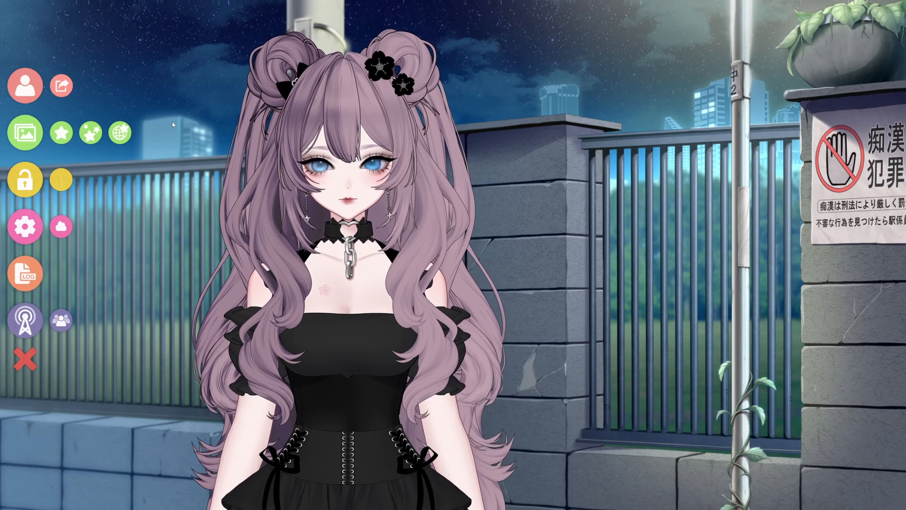
Filter the items for "cherry" and put a new "cherry blossoms black" item on the left-hand hair bun
left_click(61, 132)
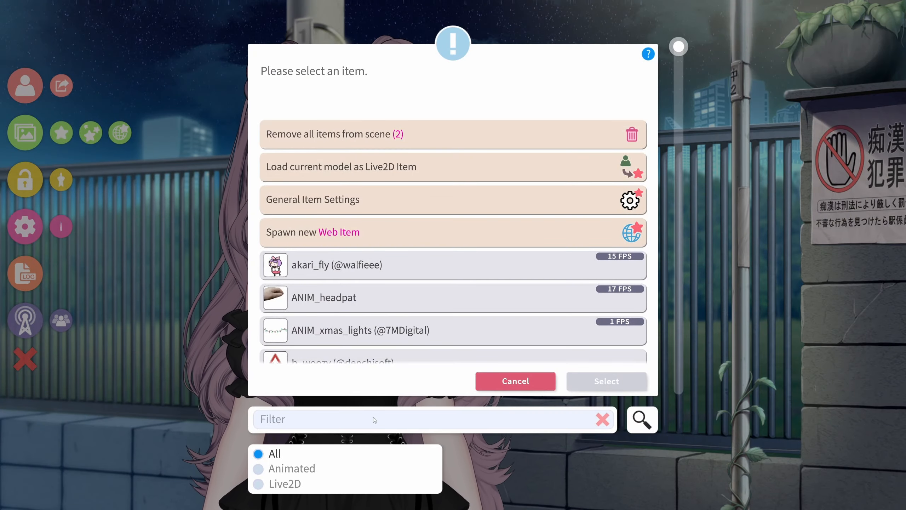
type("cherry")
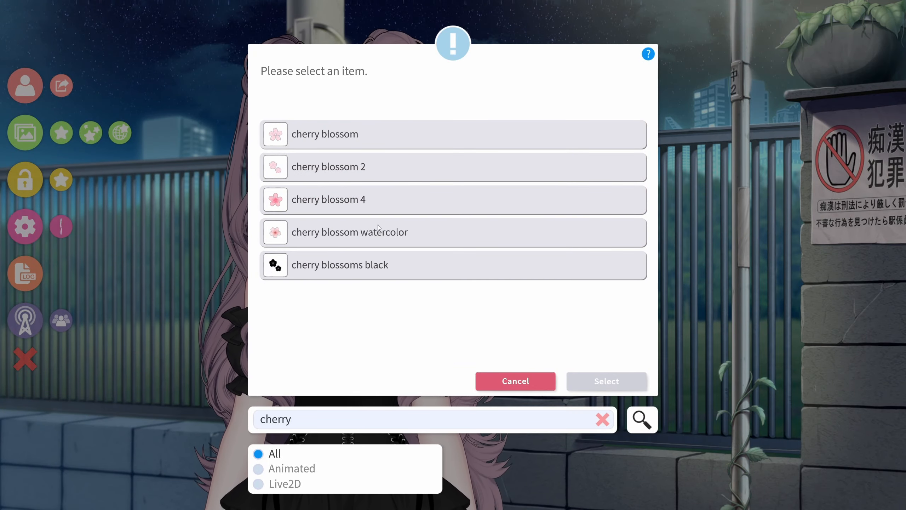
left_click(378, 265)
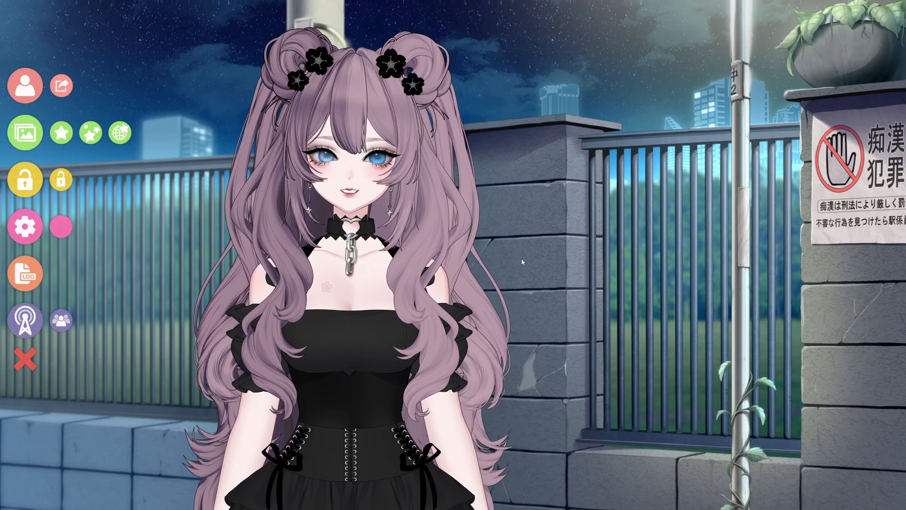
Create a new Item Scene named "black sakura" containing the cherry blossom and both black cherry blossoms items, and save it
left_click(90, 132)
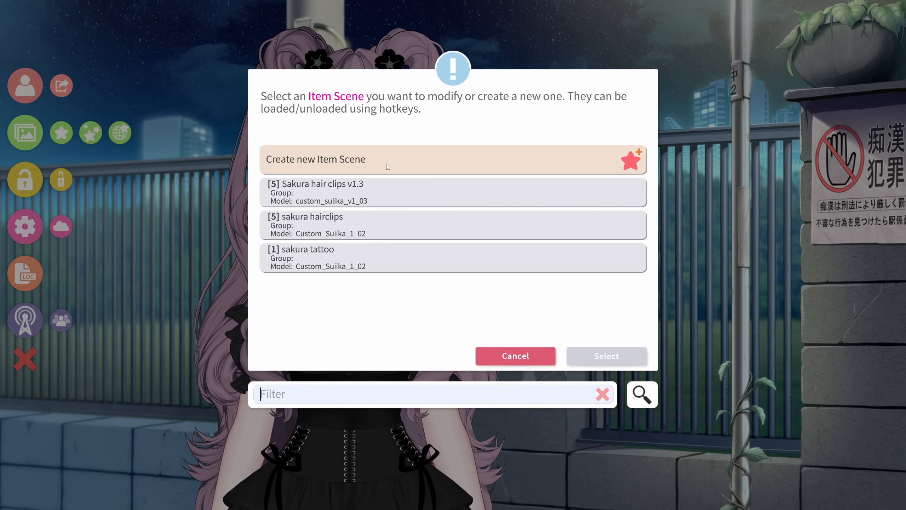
left_click(612, 358)
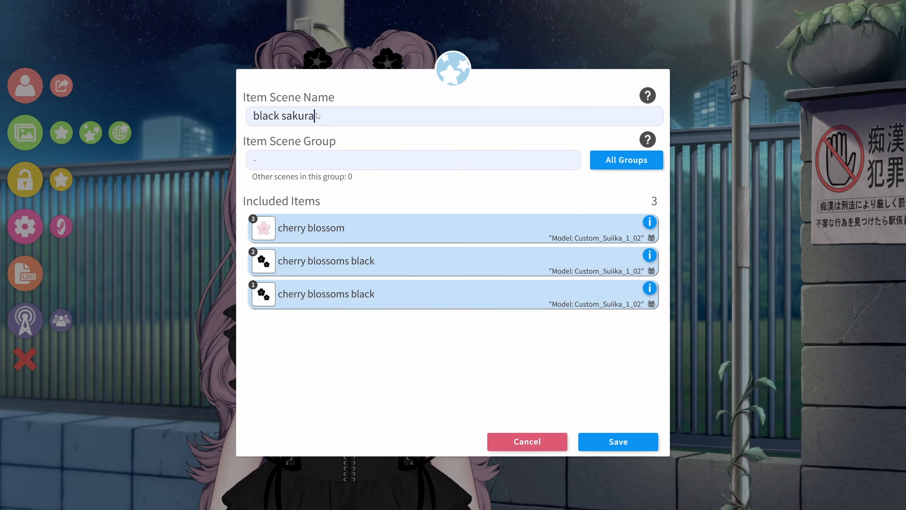
left_click(615, 444)
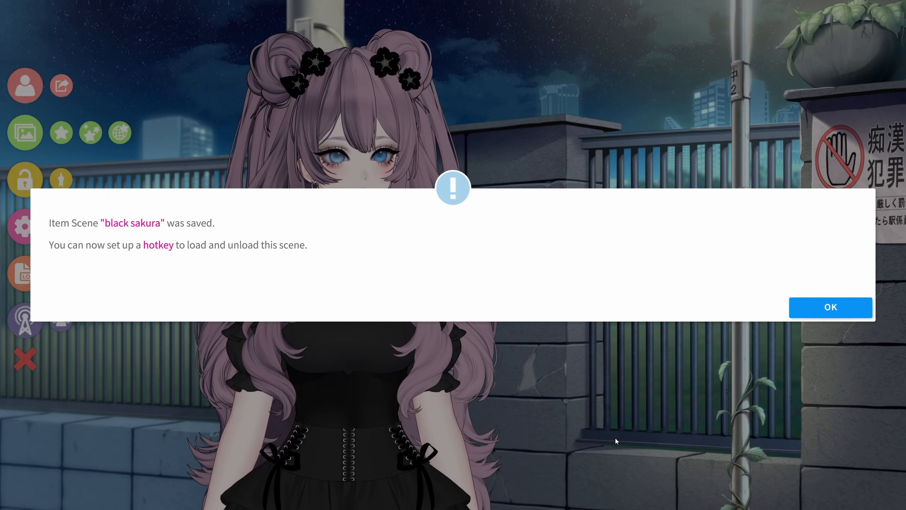
left_click(820, 308)
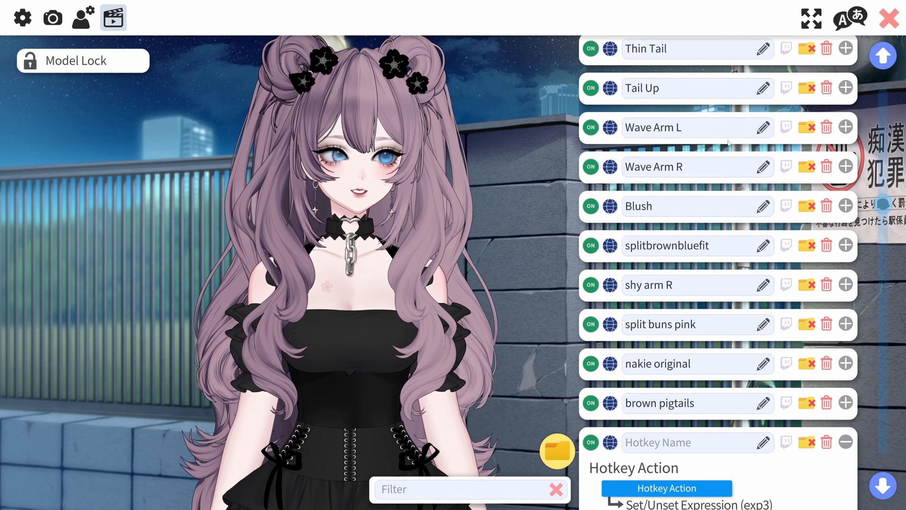
Set the new unnamed hotkey's action to Toggle Item Scene and assign the "black sakura" scene to it
scroll(743, 260, "down", 4)
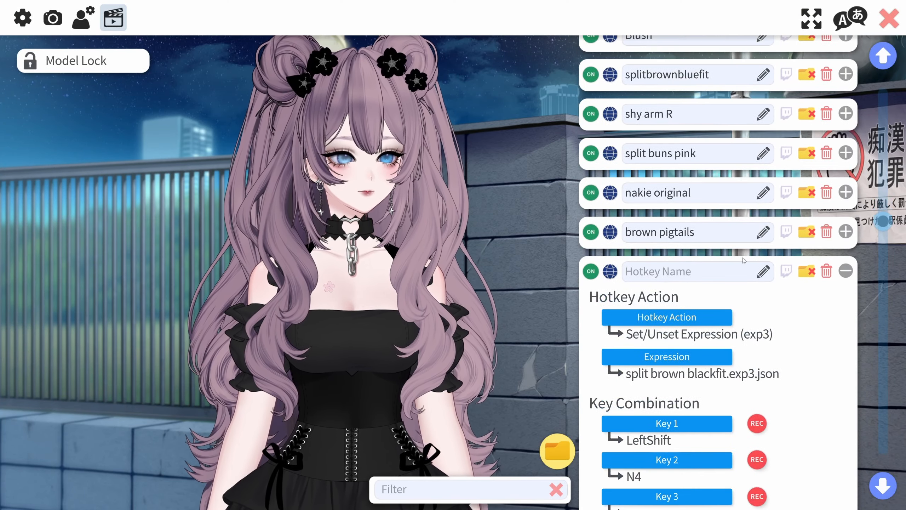
scroll(810, 246, "down", 15)
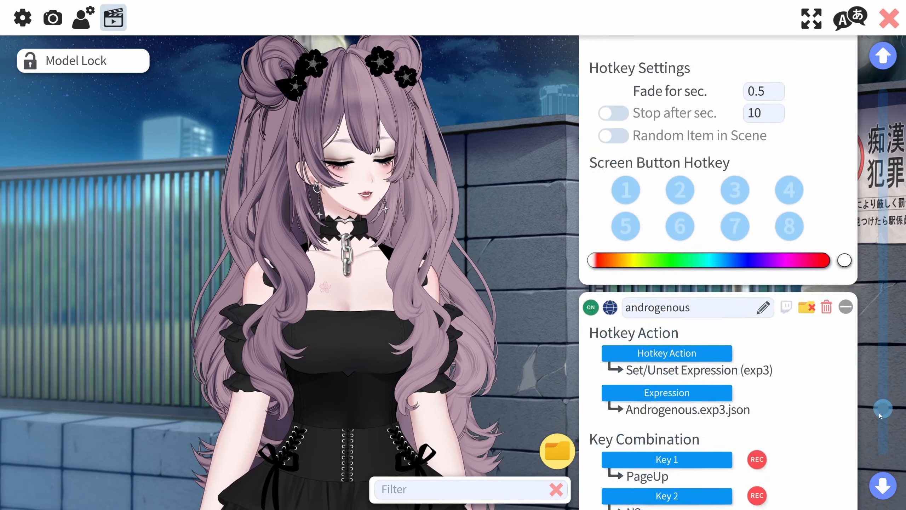
left_click_drag(880, 415, 824, 464)
scroll(706, 321, "down", 10)
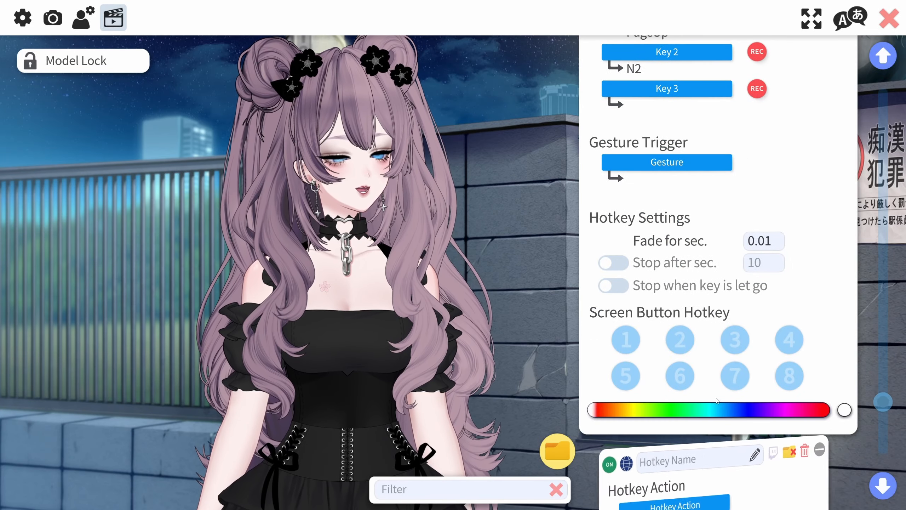
left_click(671, 106)
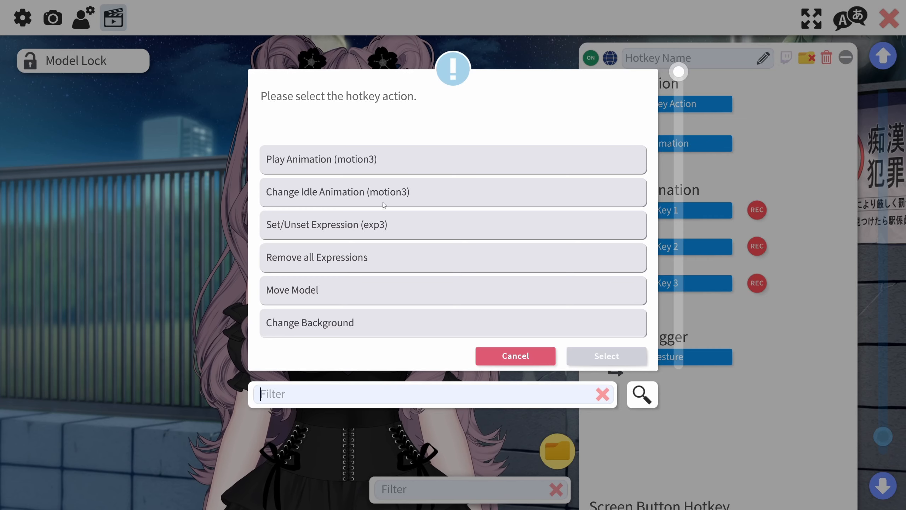
scroll(332, 303, "down", 1)
scroll(342, 299, "down", 3)
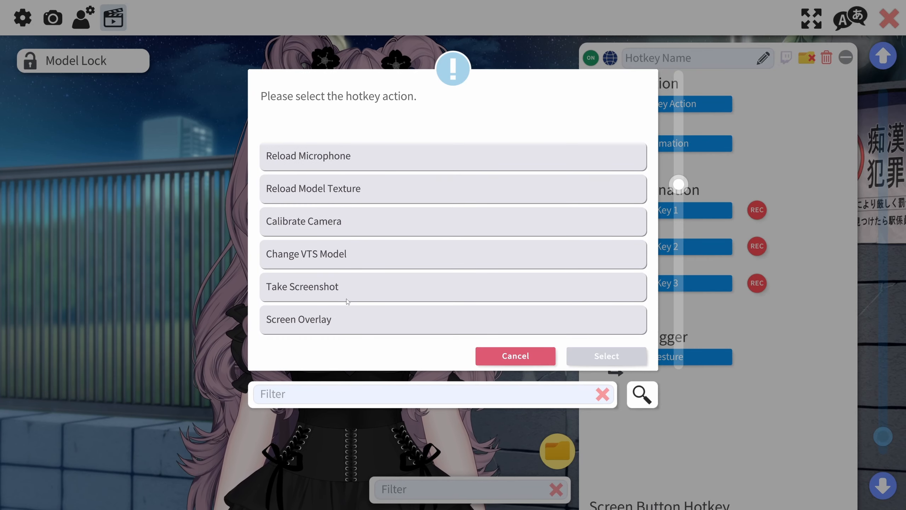
scroll(358, 300, "up", 1)
scroll(358, 298, "down", 3)
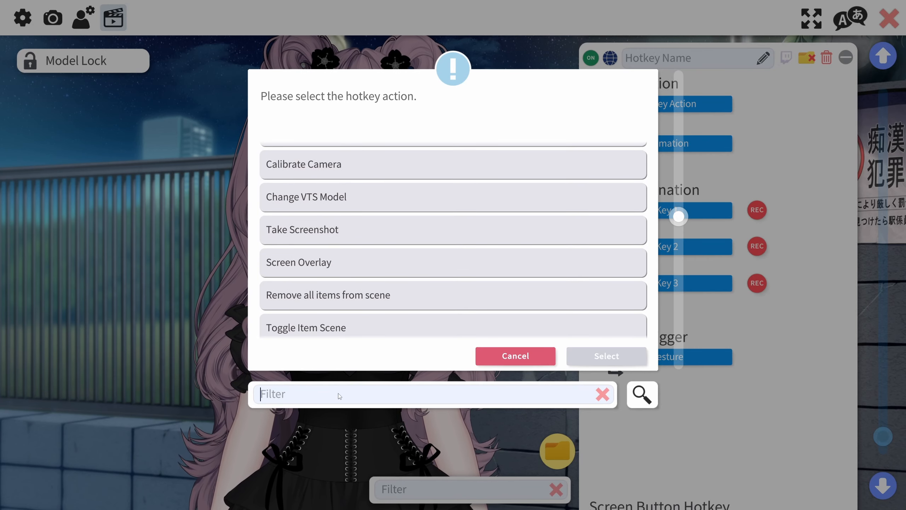
scroll(311, 309, "down", 1)
left_click(318, 300)
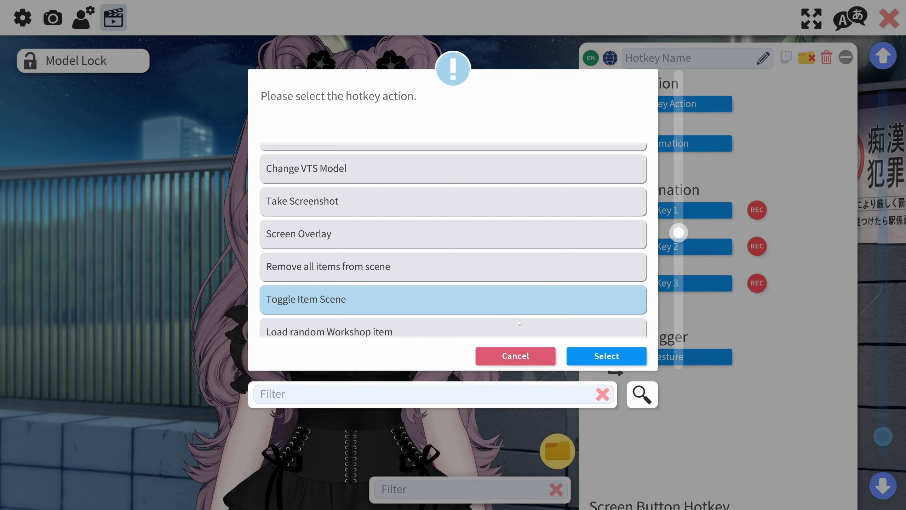
left_click(617, 357)
left_click(685, 145)
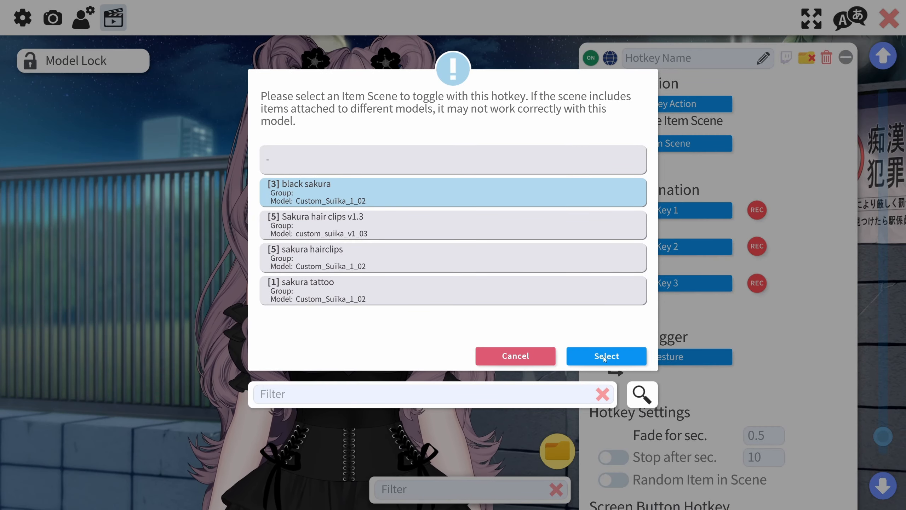
left_click(606, 357)
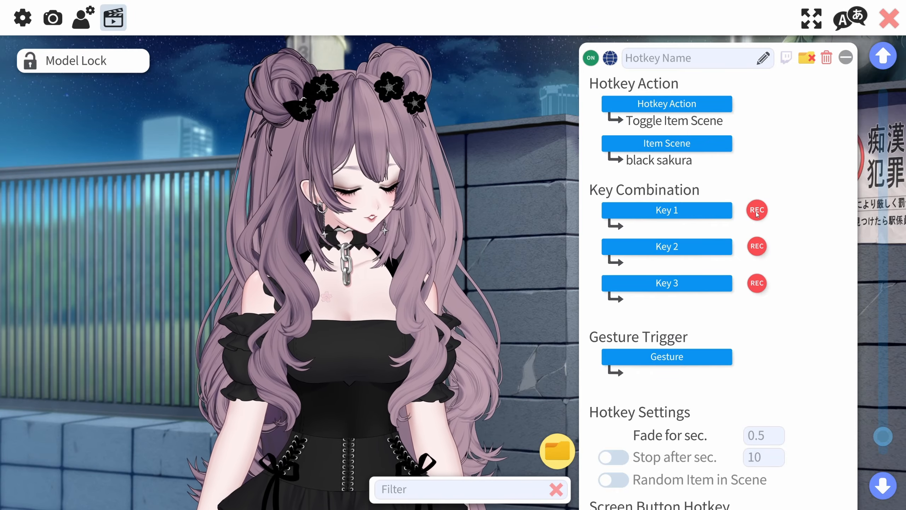
Record Delete as the first key of the black sakura hotkey's combination
left_click(756, 212)
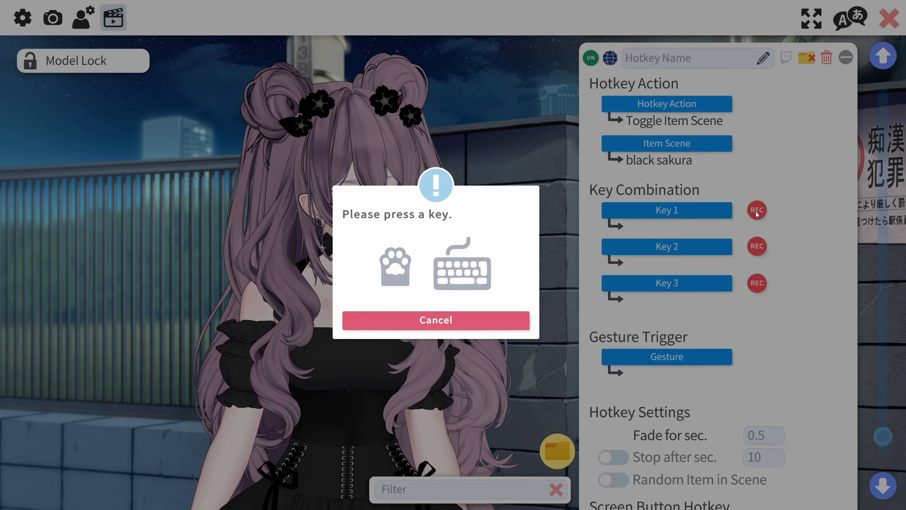
key("Delete")
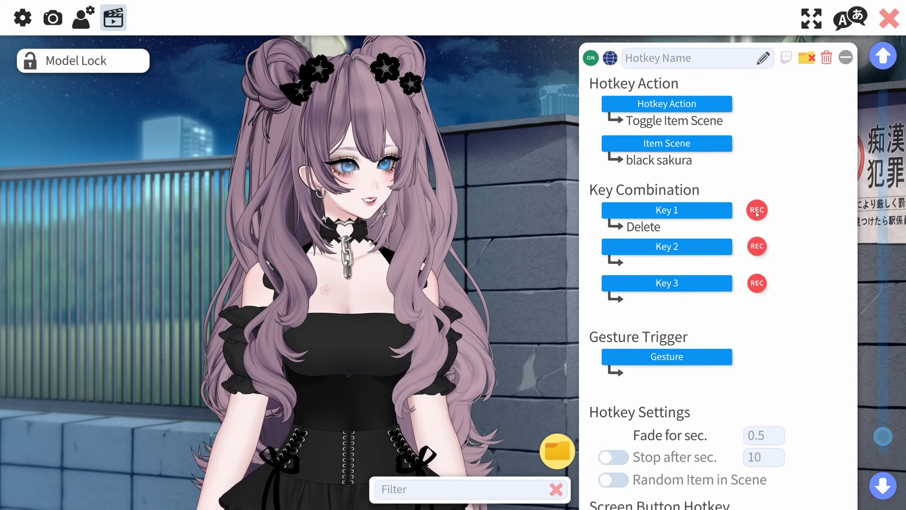
left_click(691, 248)
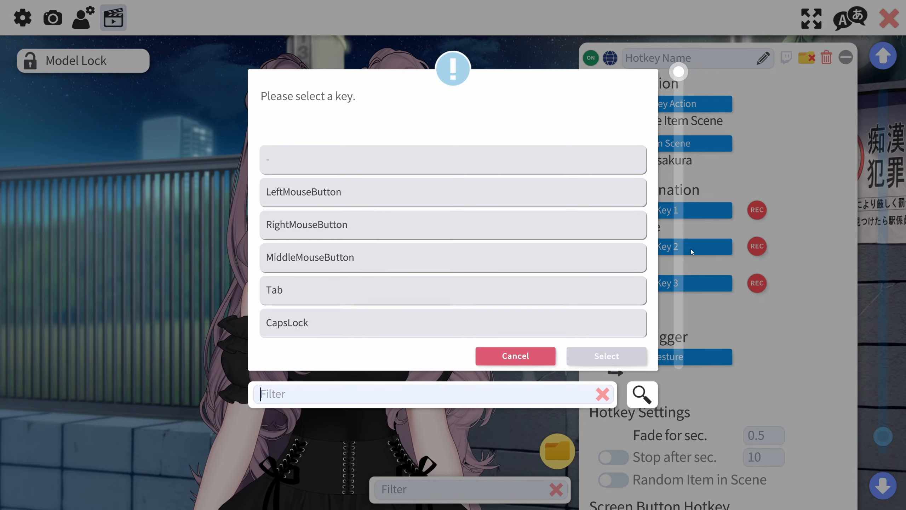
type("=")
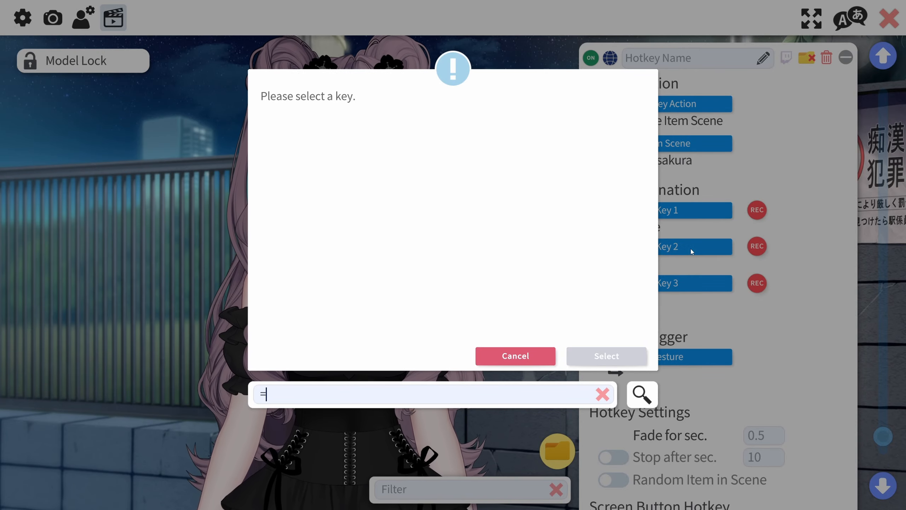
left_click(522, 355)
Try N0 as the second key of the black sakura hotkey, and record N8 in its place
left_click(749, 248)
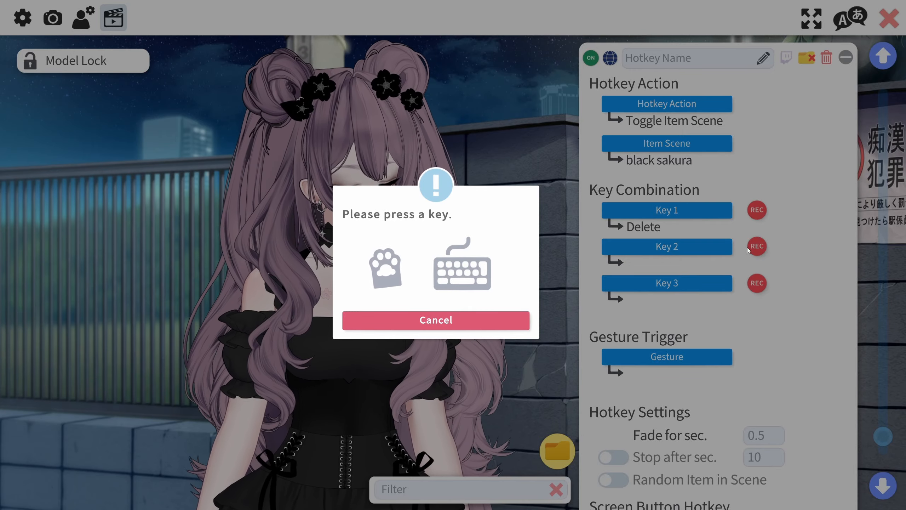
key("KP_0")
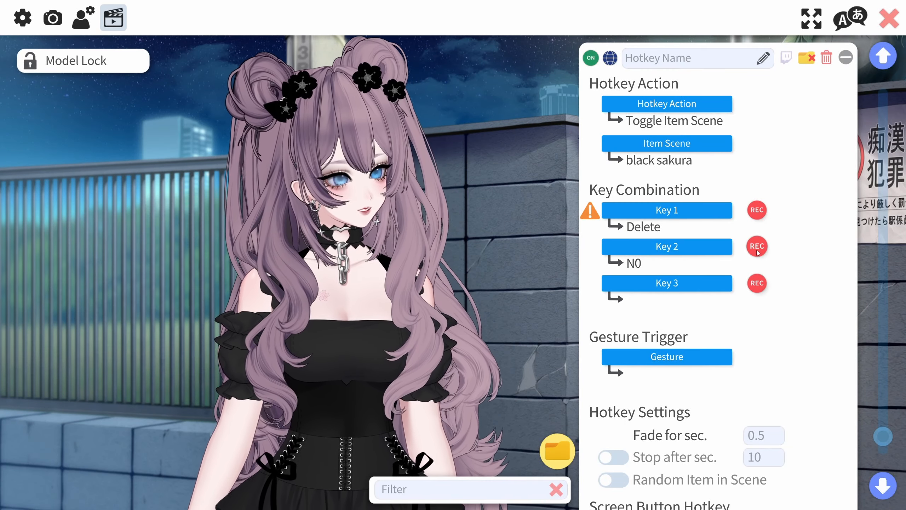
left_click(757, 251)
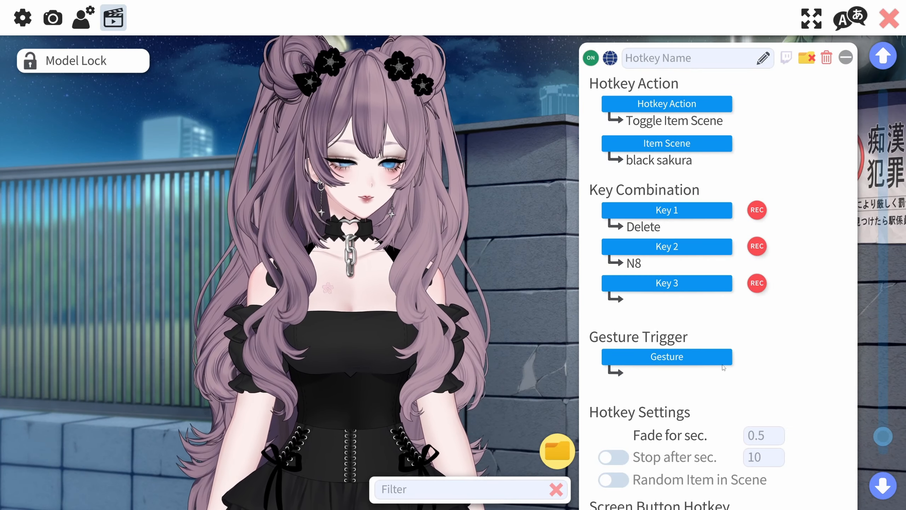
Set the black sakura hotkey's fade time to 0.01 seconds
left_click(761, 442)
type("0")
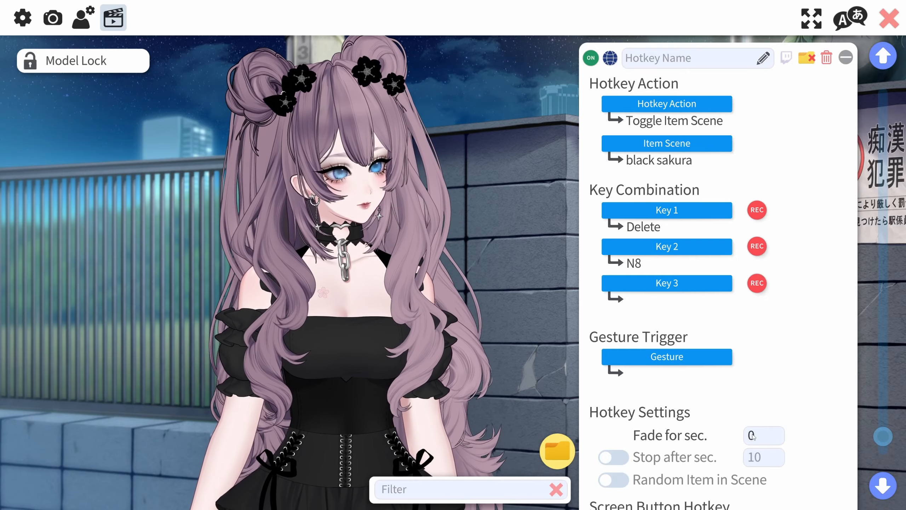
type(".01")
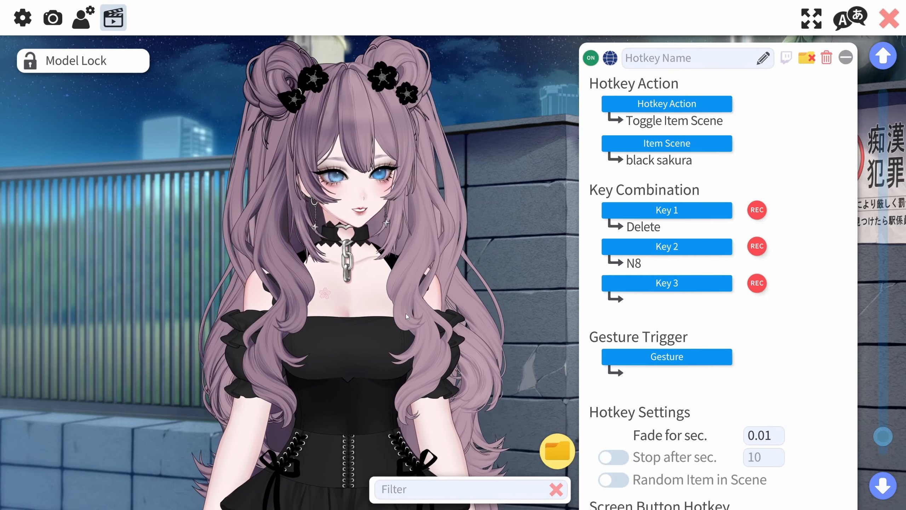
Test the Delete+N8 hotkey by toggling the black sakura scene several times, and close the settings
key("Delete+KP_8")
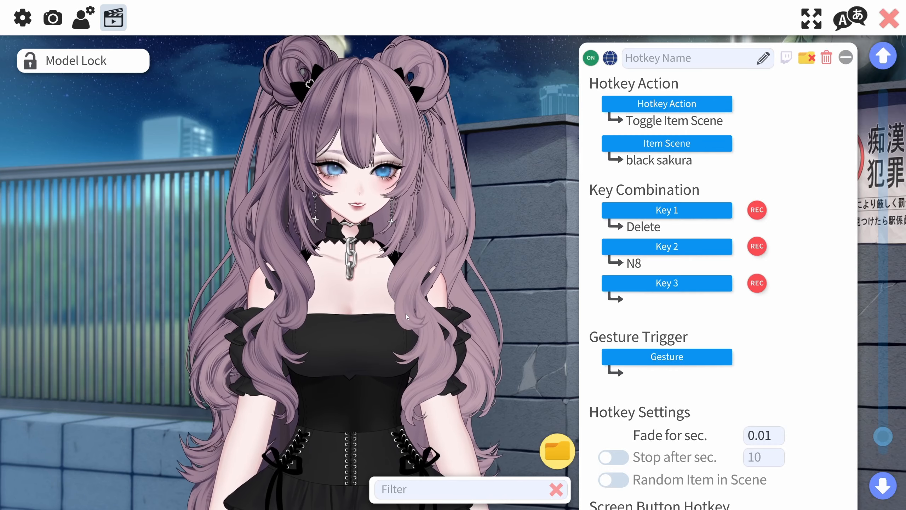
key("Delete+KP_8")
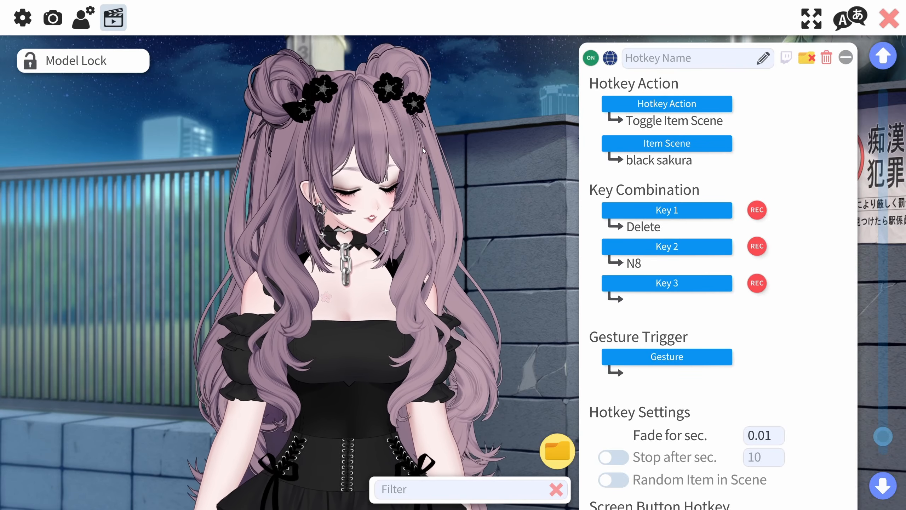
key("Delete+KP_8")
left_click(889, 19)
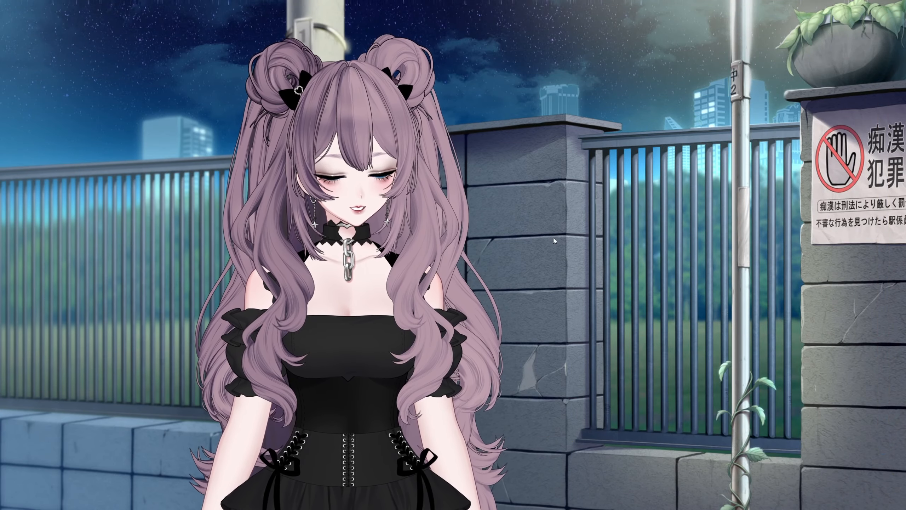
Trigger the outfit and item scene hotkeys to preview the black cherry blossom clips with the pink and black outfits
key("Delete+KP_9")
key("Delete+KP_9")
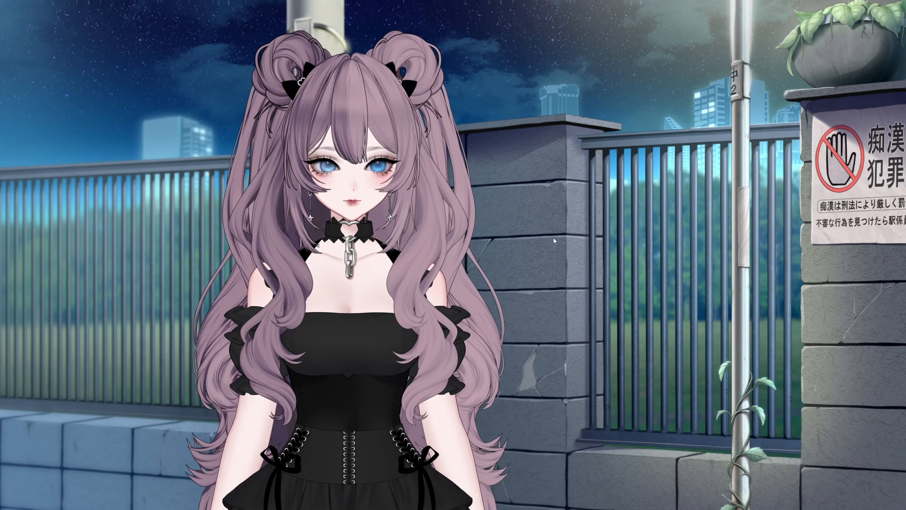
key("Delete+KP_9")
key("Delete+KP_8")
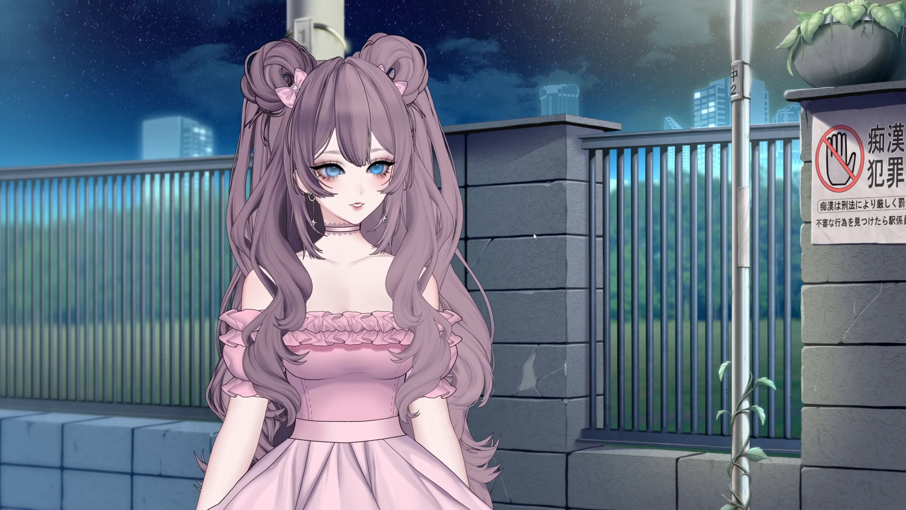
key("Delete+KP_7")
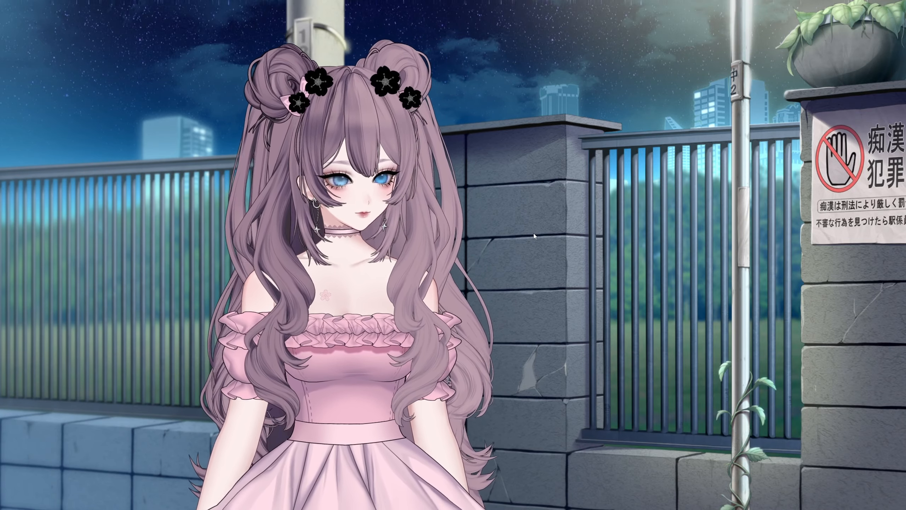
key("KP_7")
key("KP_8")
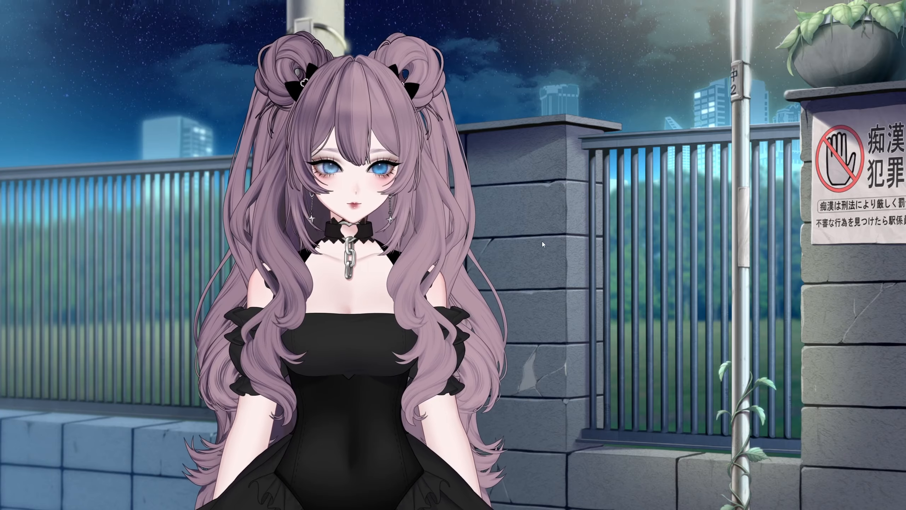
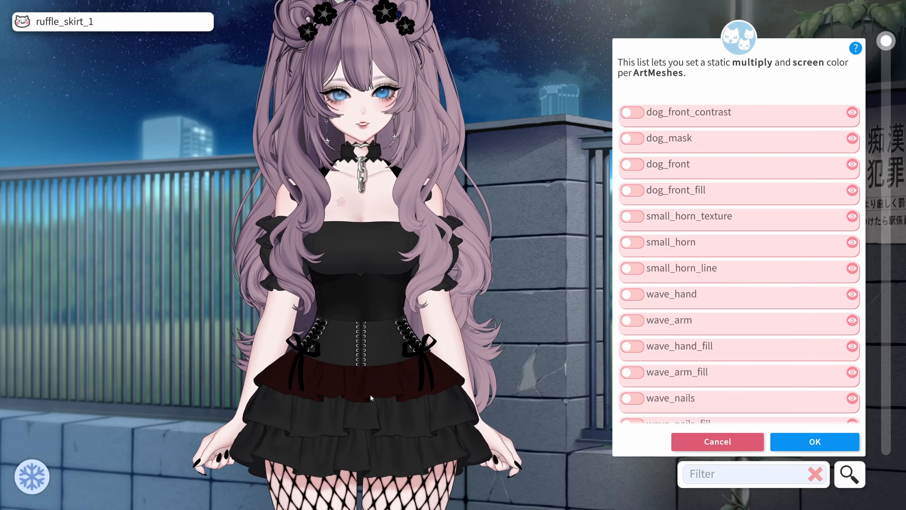
Pick the skirt's top ruffle on the model and enable a static multiply color for the ruffle_skirt_1 ArtMesh
left_click(370, 394)
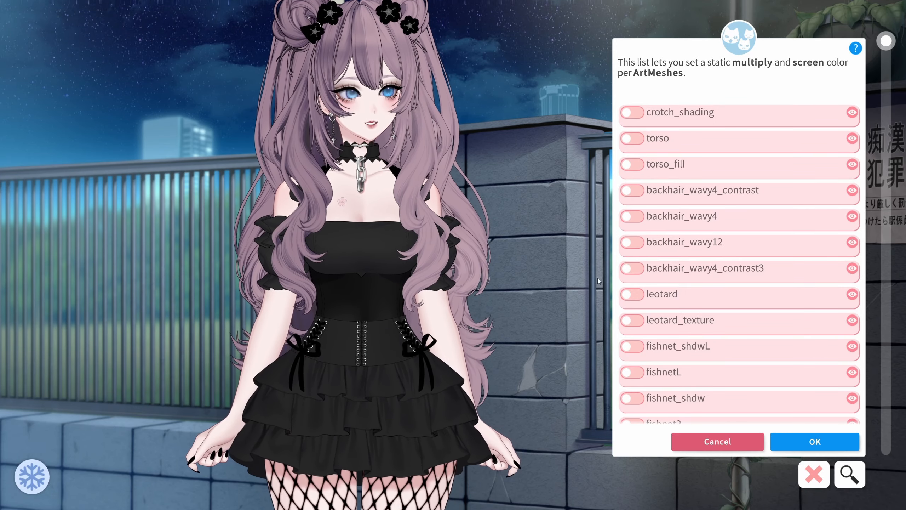
left_click(422, 379)
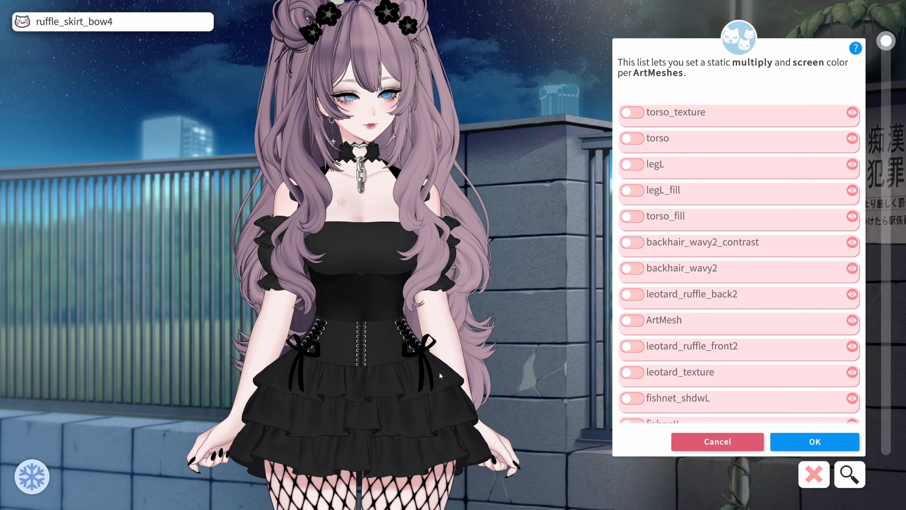
left_click(415, 381)
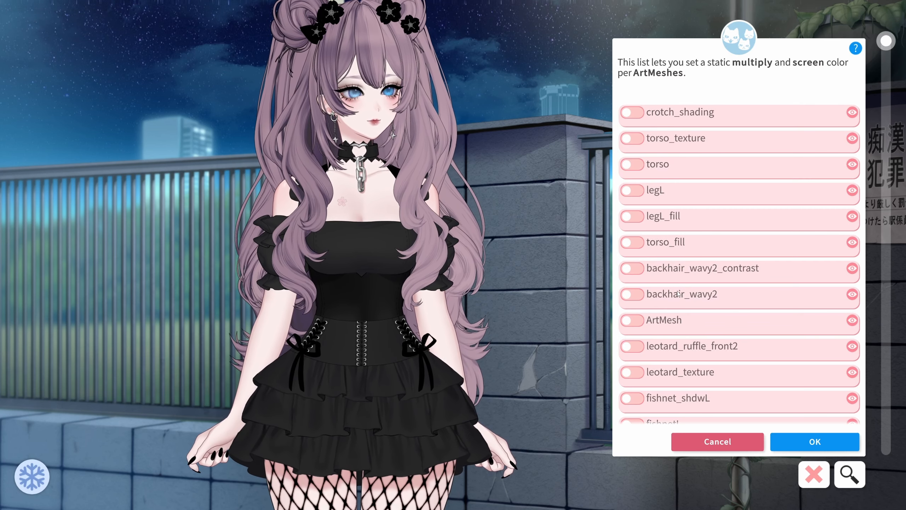
scroll(682, 287, "down", 1)
scroll(695, 266, "up", 1)
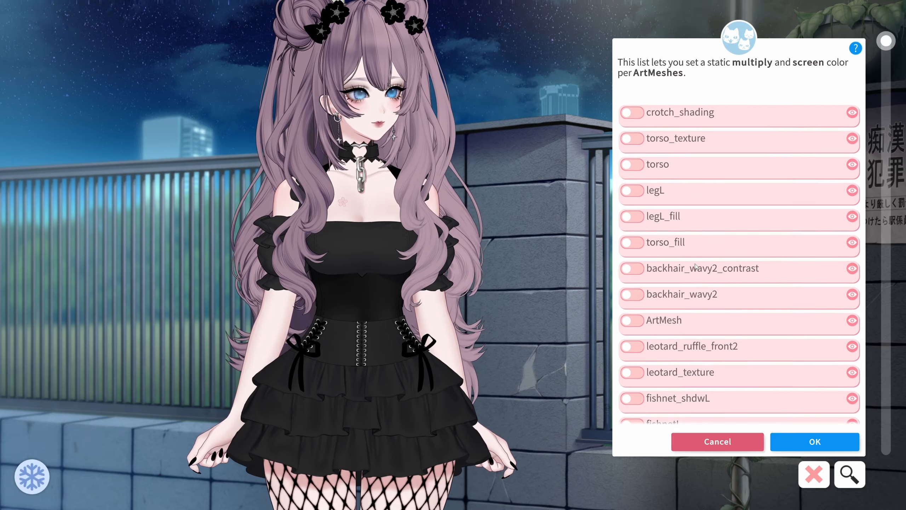
scroll(695, 266, "down", 5)
scroll(695, 263, "down", 1)
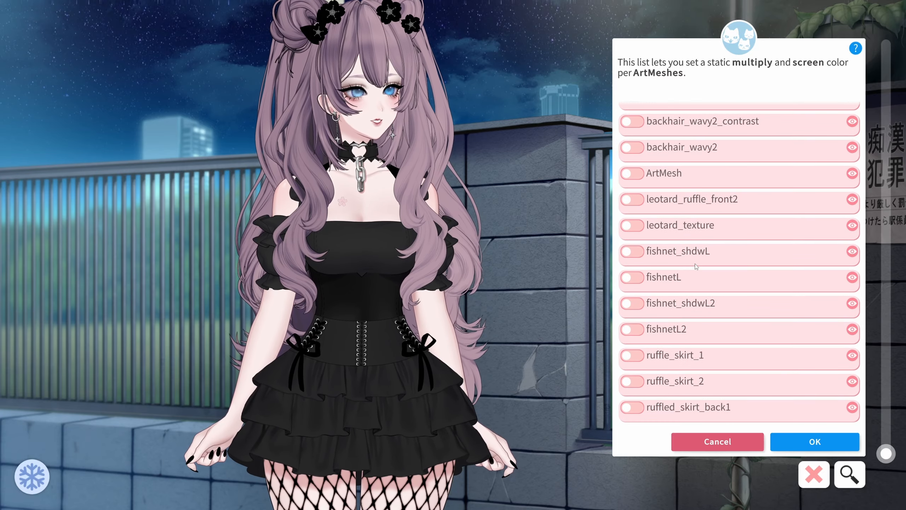
left_click(637, 358)
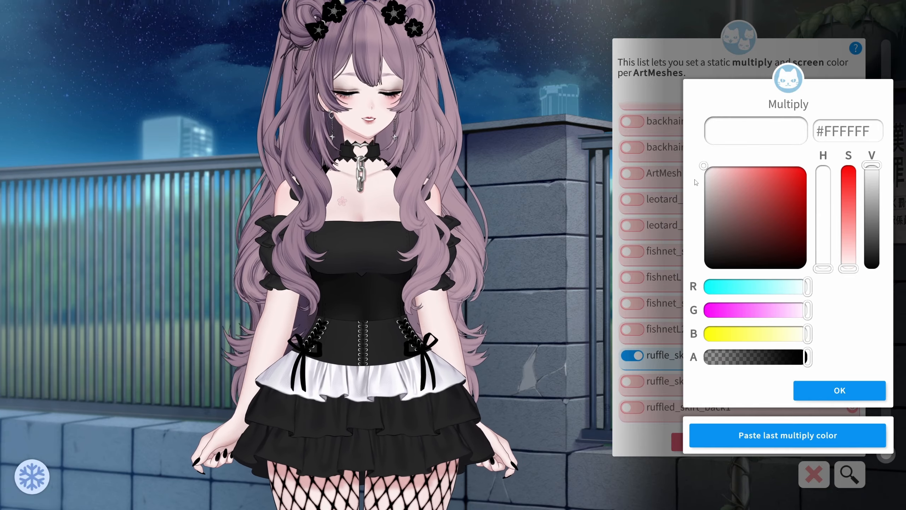
Try bright red (#F51A1A) and dark red (#470909) as the multiply color of the skirt's top ruffle
left_click_drag(710, 178, 799, 177)
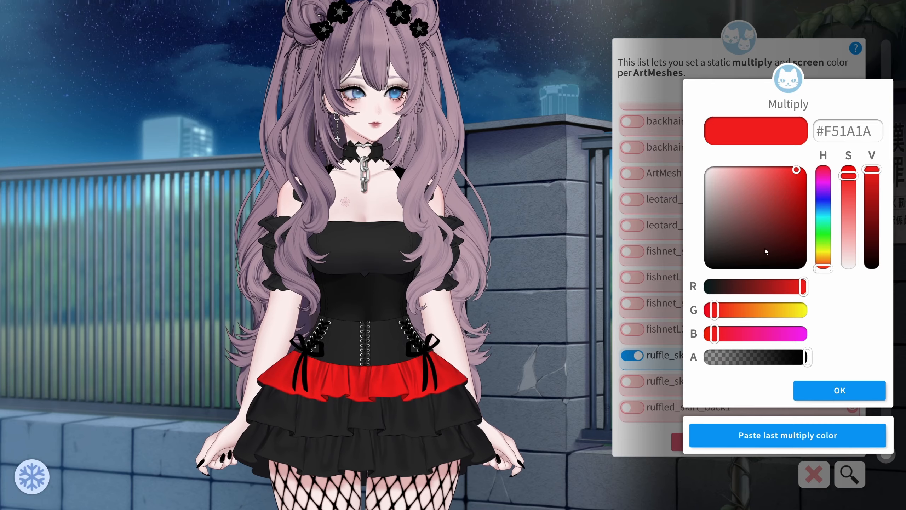
left_click_drag(802, 172, 802, 208)
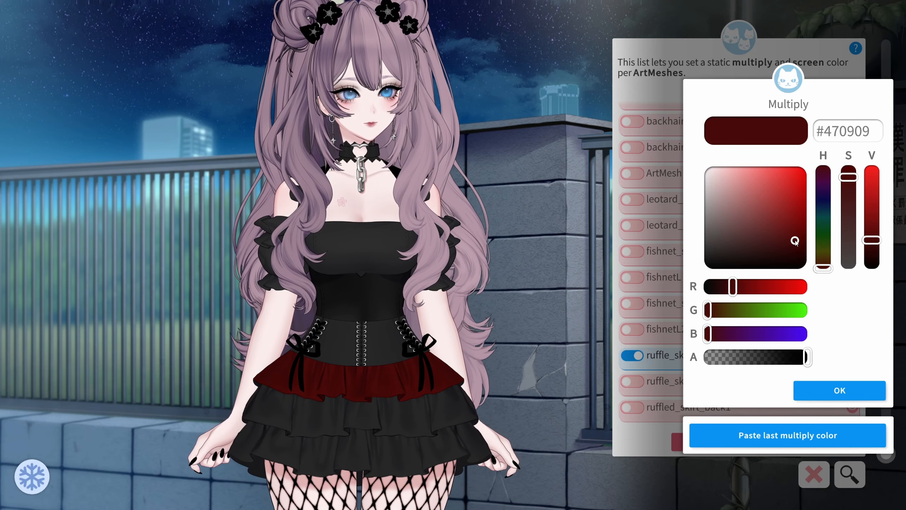
left_click_drag(795, 242, 829, 212)
Set the ruffle_skirt_1 multiply color to pale blue (#C0E4F7) and accept the screen color at #000000
left_click(824, 198)
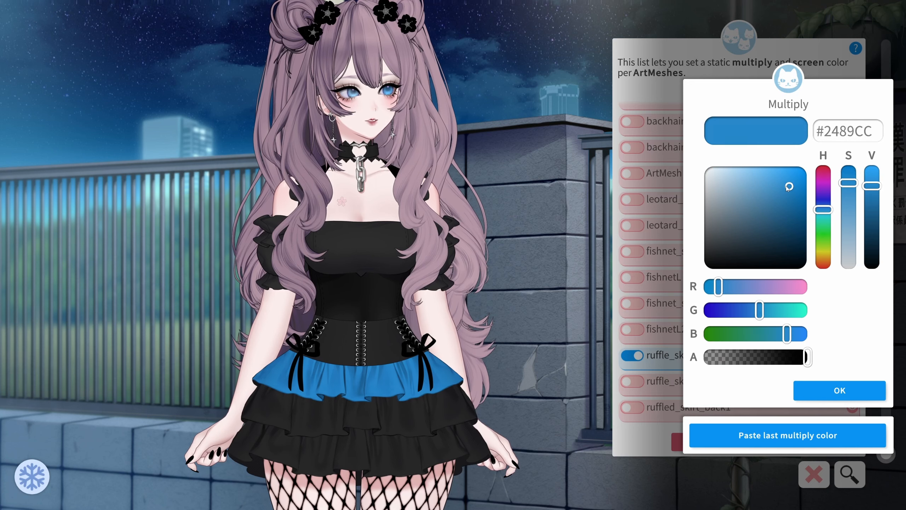
left_click_drag(788, 187, 729, 166)
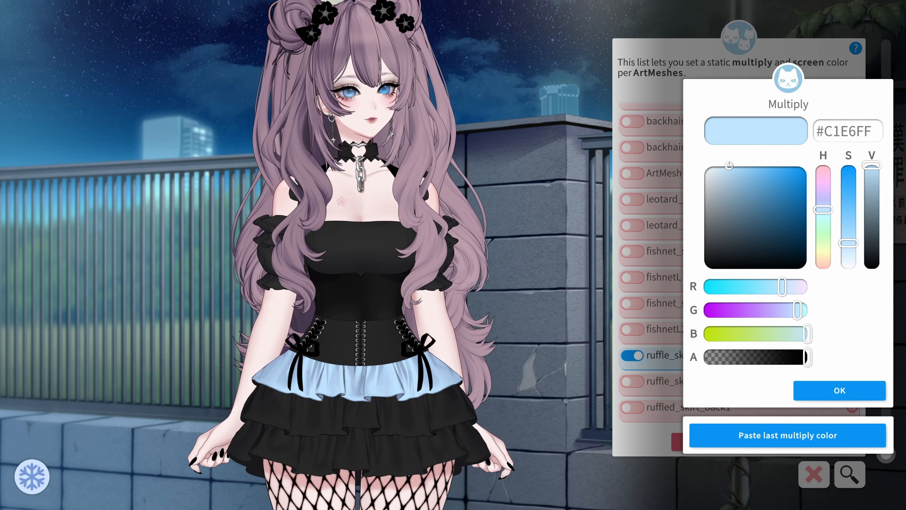
left_click_drag(823, 209, 824, 205)
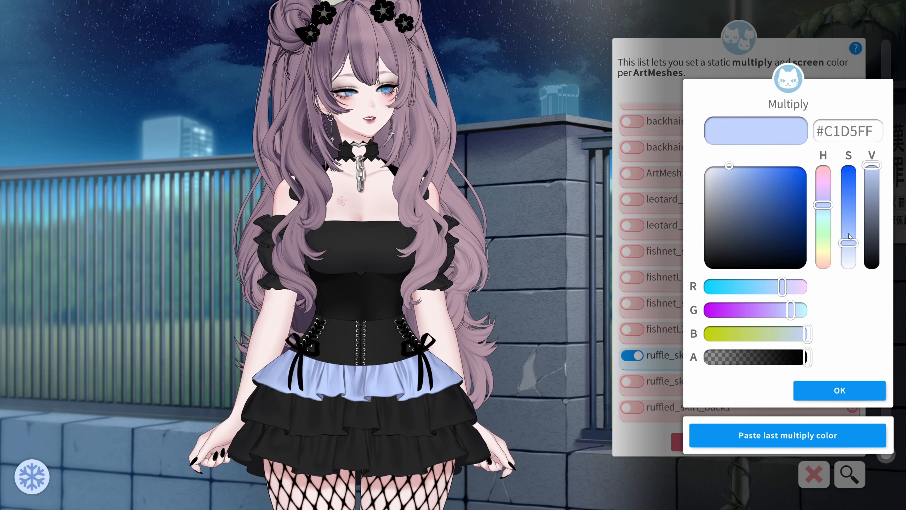
left_click(848, 234)
left_click_drag(849, 234, 825, 213)
left_click(824, 208)
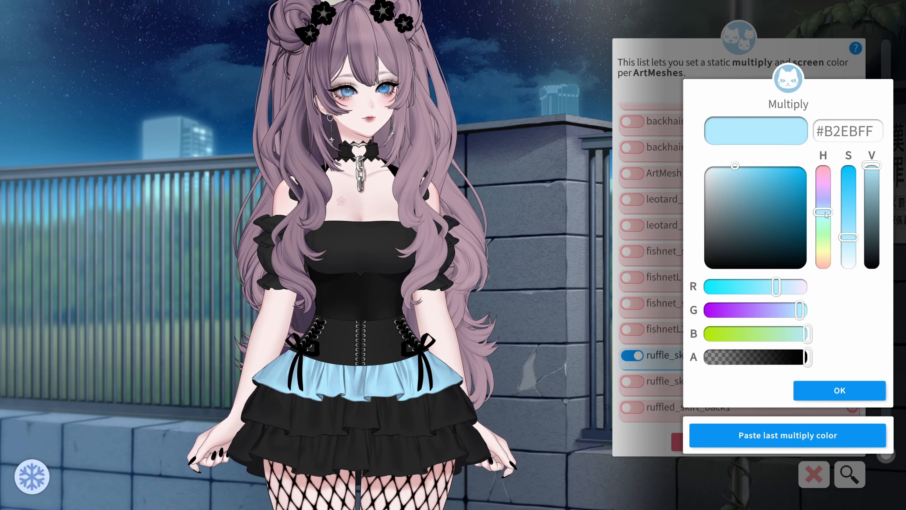
left_click(728, 169)
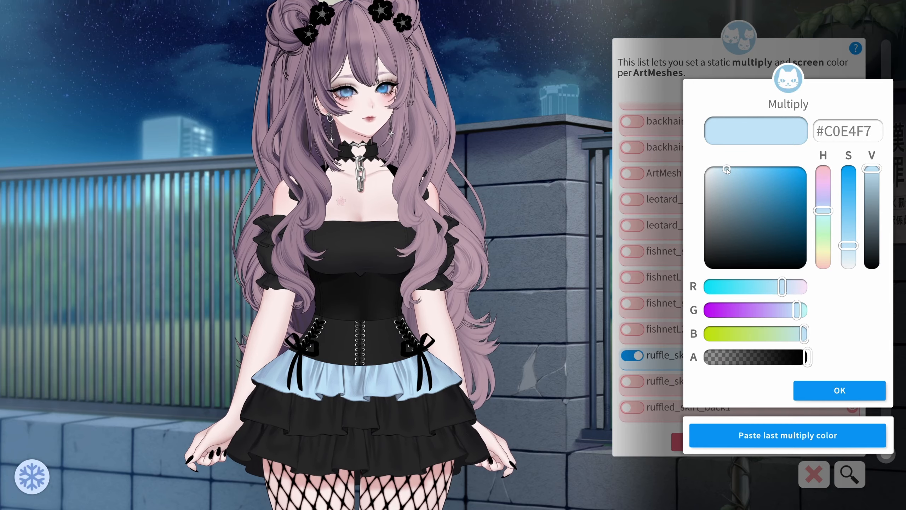
left_click(834, 392)
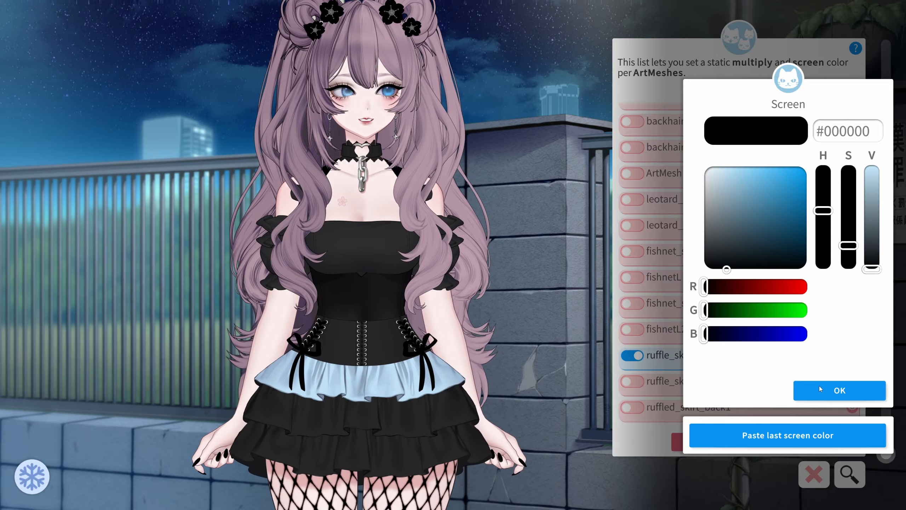
left_click(827, 391)
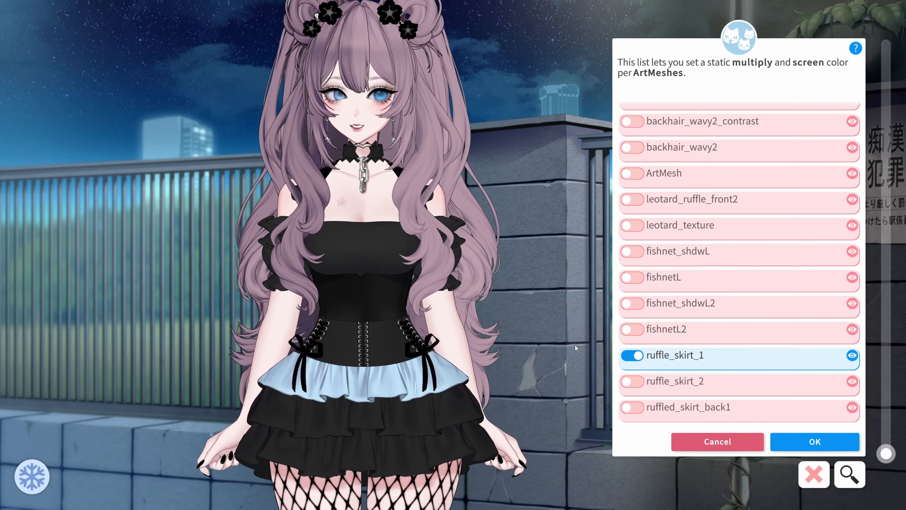
Enable a static color for ruffle_skirt_2, set its multiply color to pale lavender (about #D9C8F0), and accept the screen color at #000000
left_click(635, 384)
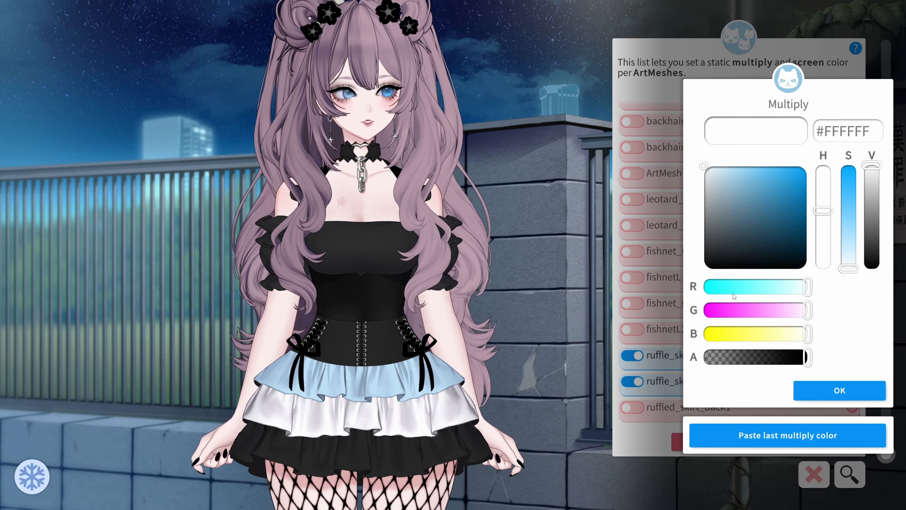
left_click(716, 310)
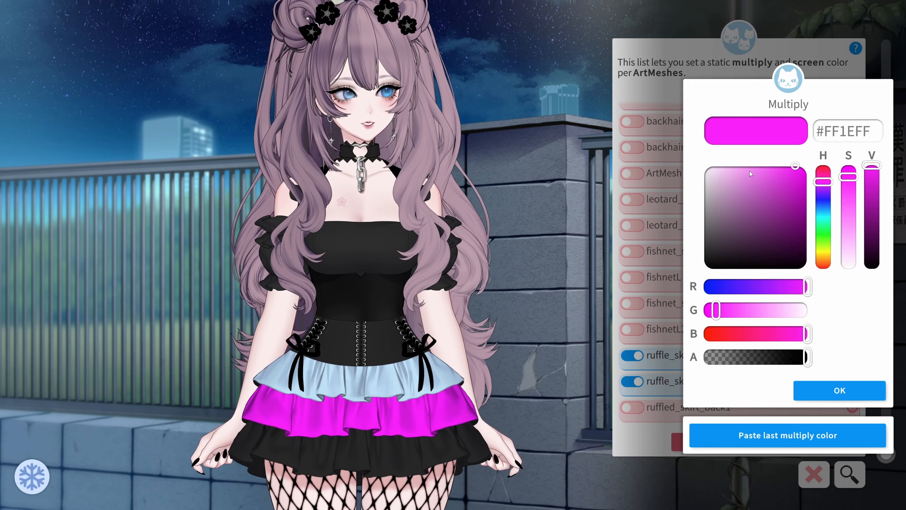
left_click_drag(751, 174, 728, 172)
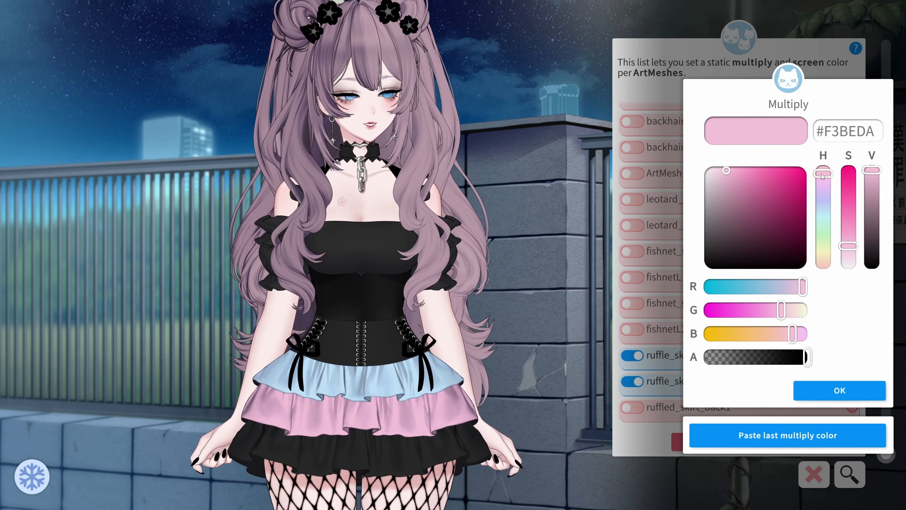
left_click_drag(822, 175, 820, 196)
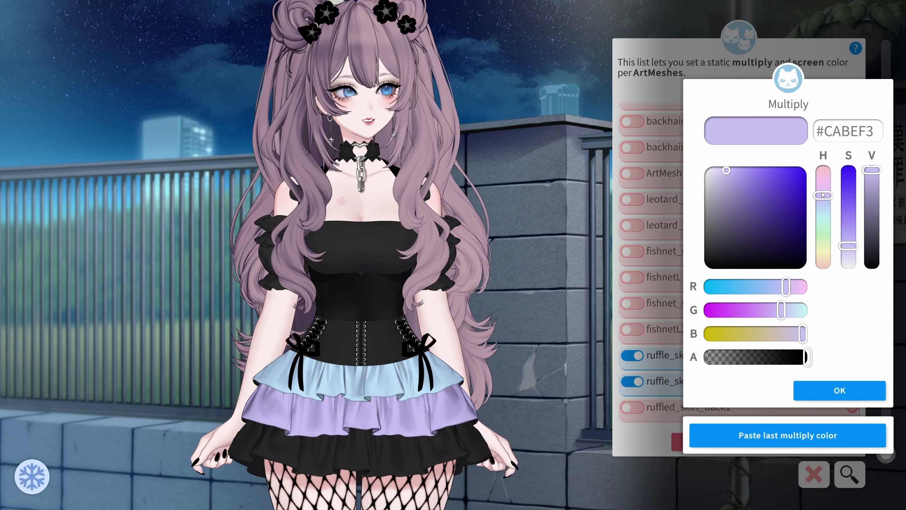
left_click_drag(726, 173, 721, 173)
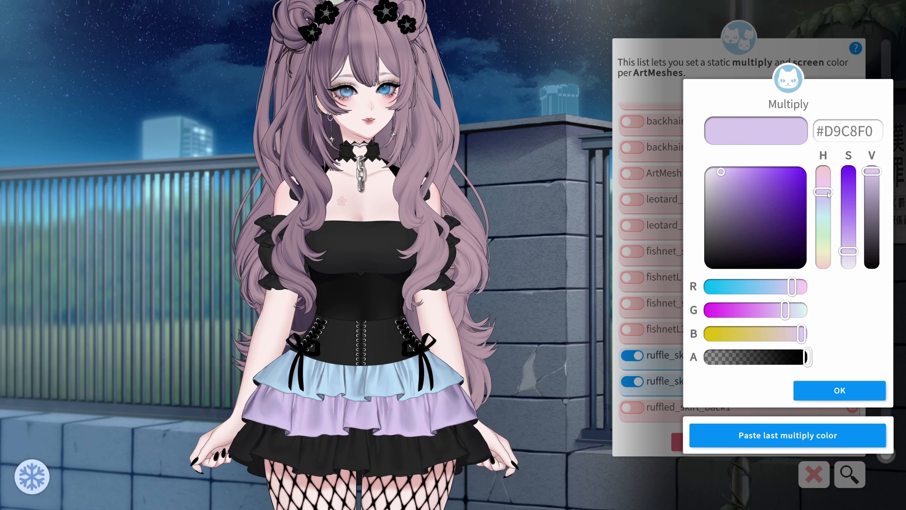
left_click(835, 392)
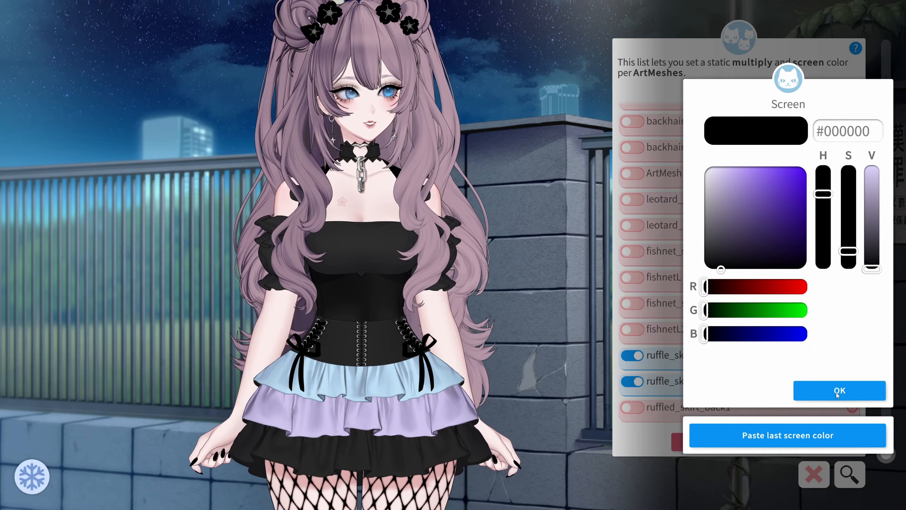
left_click(839, 393)
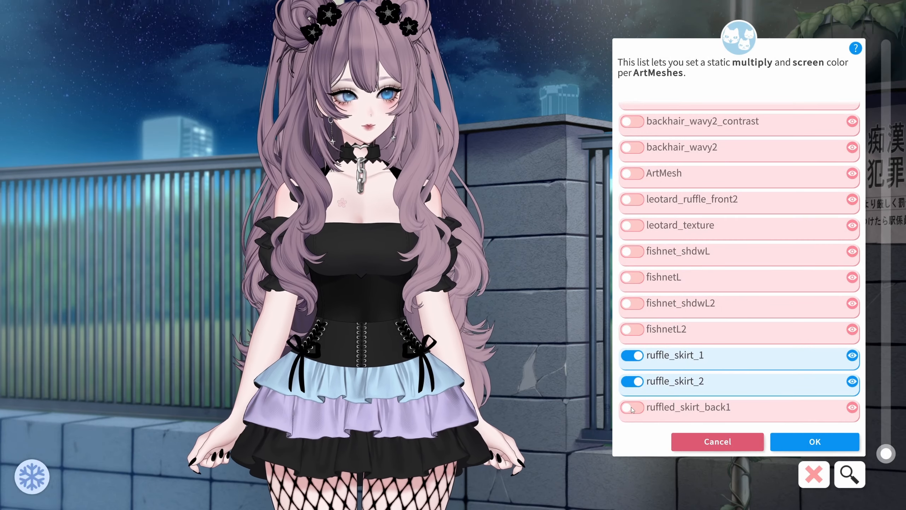
Enable a static color for ruffled_skirt_back1, set its multiply color to magenta (#ED49ED), and accept the screen color at #000000
left_click(632, 408)
left_click(724, 313)
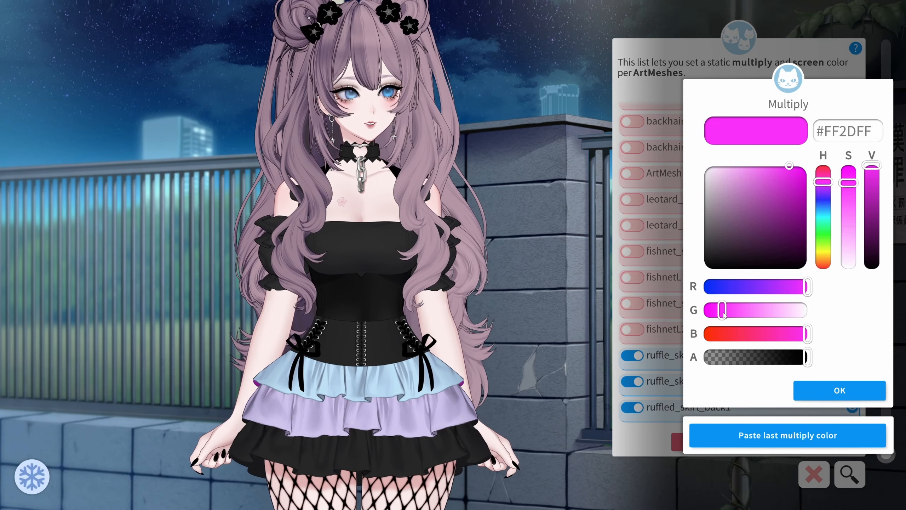
left_click_drag(728, 242, 736, 174)
left_click_drag(853, 234, 850, 199)
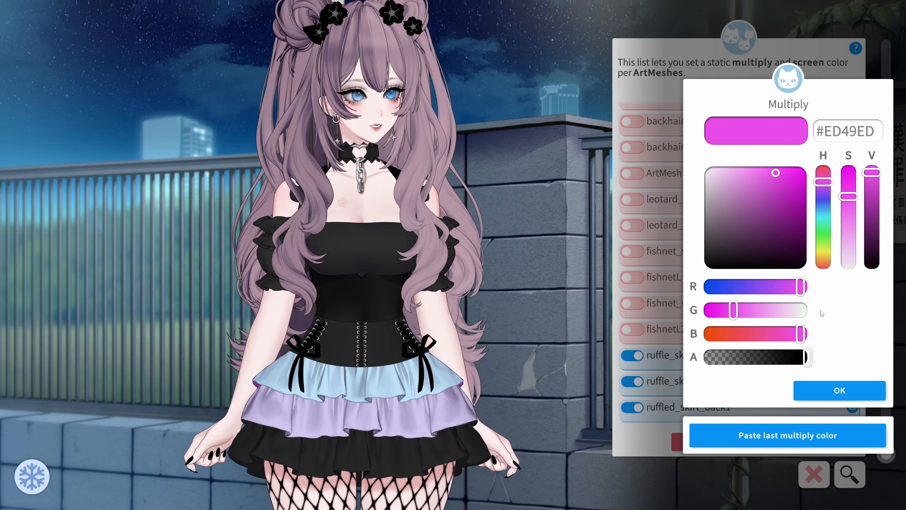
left_click(840, 390)
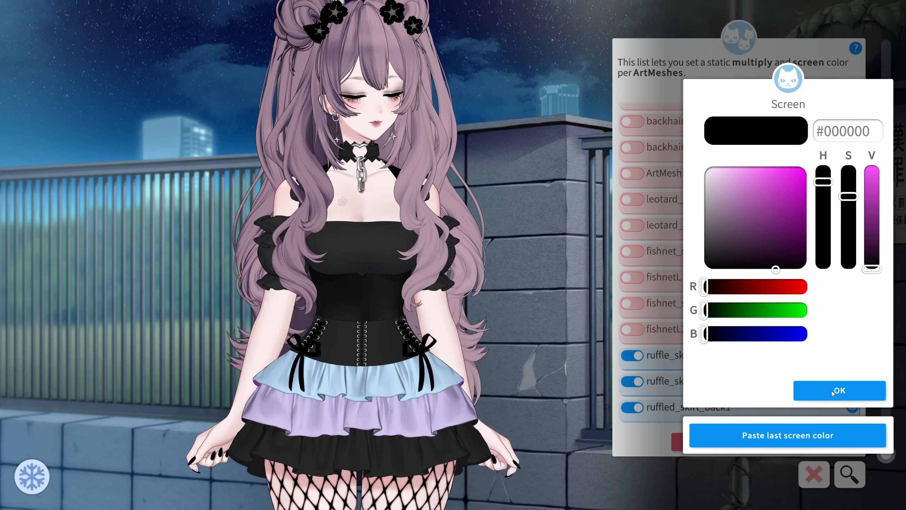
left_click(832, 391)
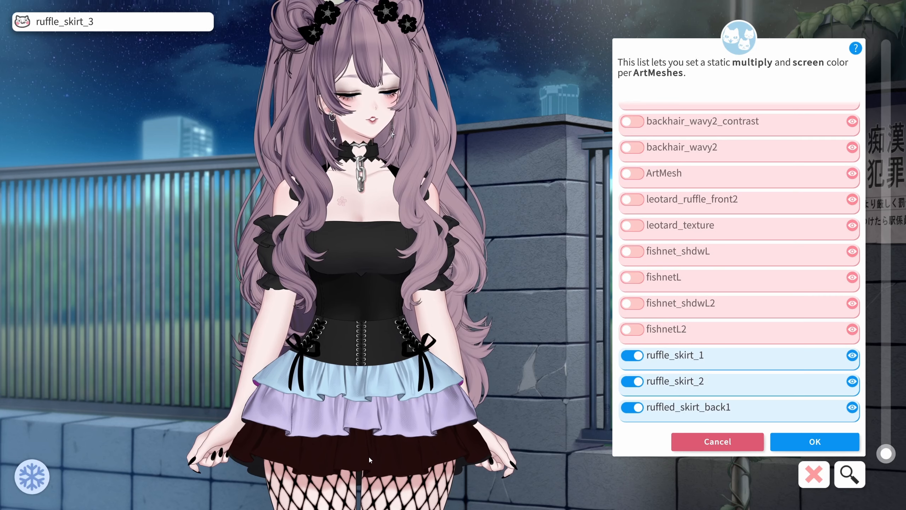
Pick the skirt's bottom ruffle on the model and enable a static multiply color for the ruffle_skirt_3 ArtMesh
left_click(369, 458)
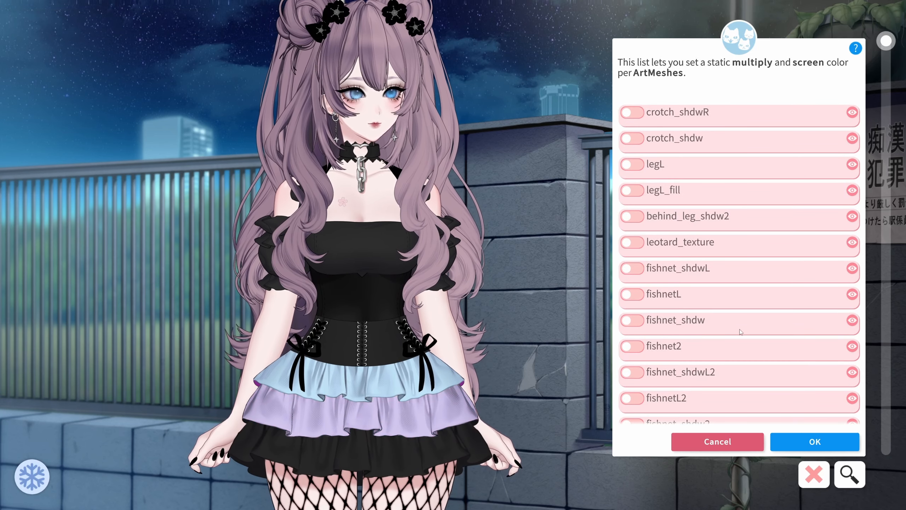
scroll(743, 335, "down", 3)
scroll(742, 339, "down", 1)
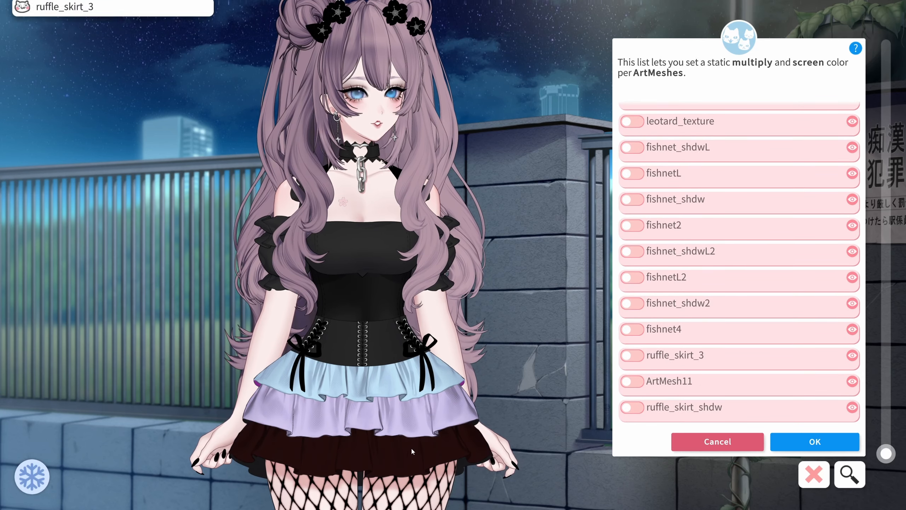
left_click(394, 456)
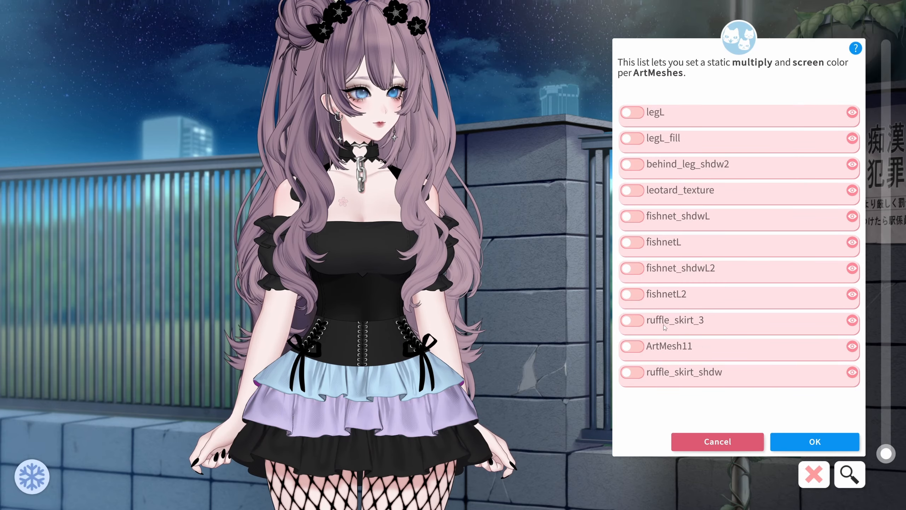
left_click(633, 321)
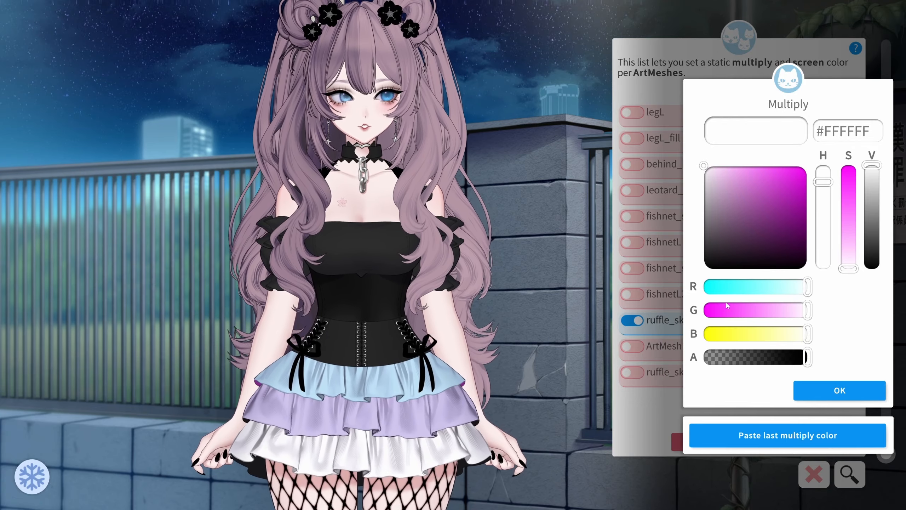
Set the ruffle_skirt_3 multiply color to pale pink (#FECAF2) and accept the screen color at #000000
left_click(726, 307)
left_click(715, 168)
left_click_drag(715, 168, 723, 165)
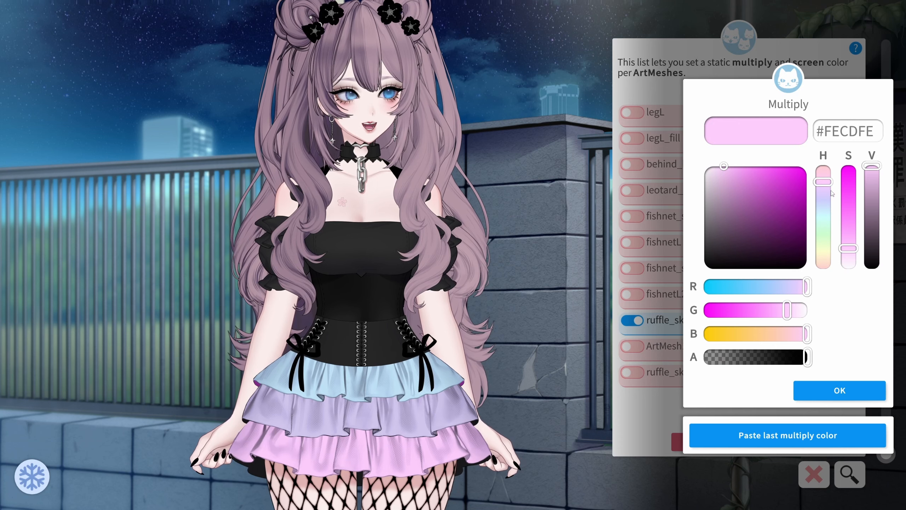
left_click_drag(821, 182, 819, 179)
mouse_move(848, 249)
left_mouse_down()
mouse_move(846, 239)
mouse_move(848, 252)
left_mouse_up()
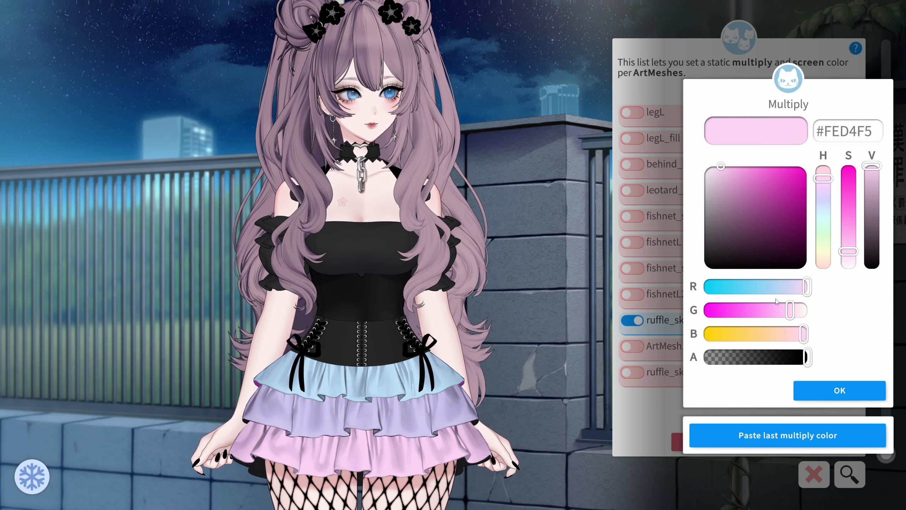
left_click_drag(803, 334, 787, 314)
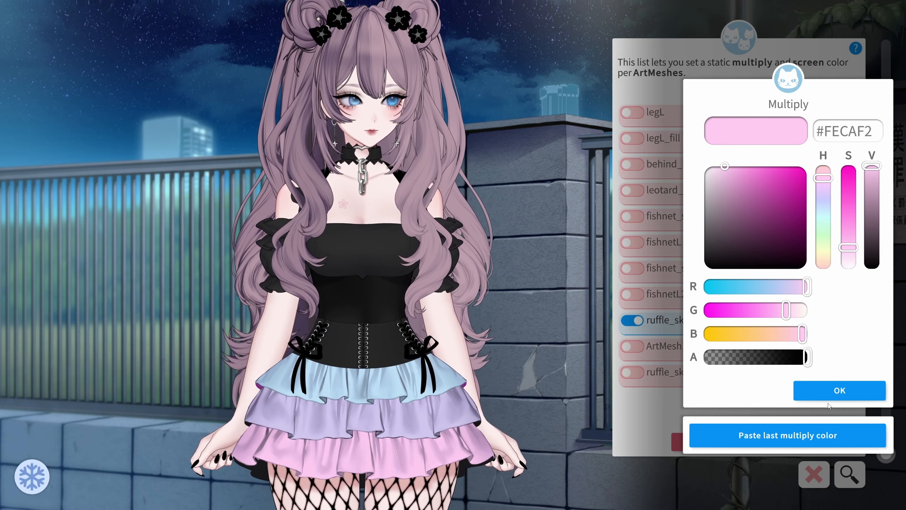
left_click(836, 391)
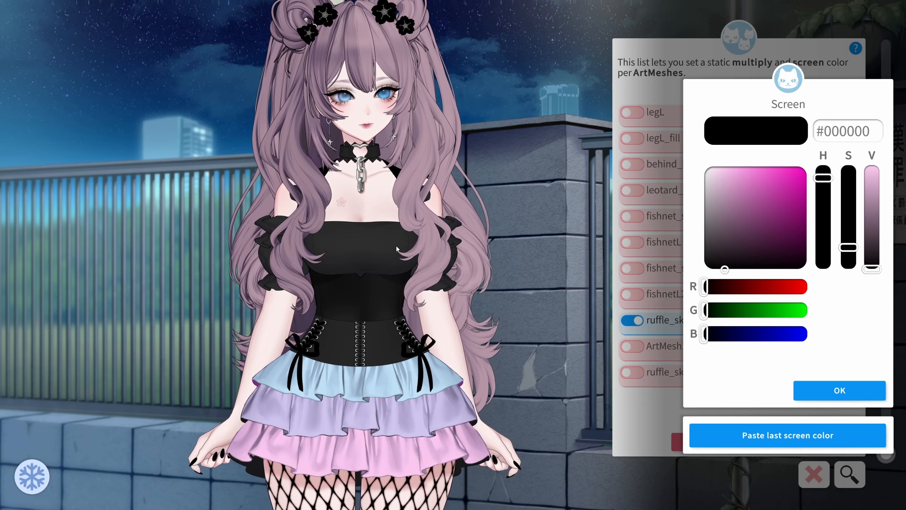
left_click(835, 390)
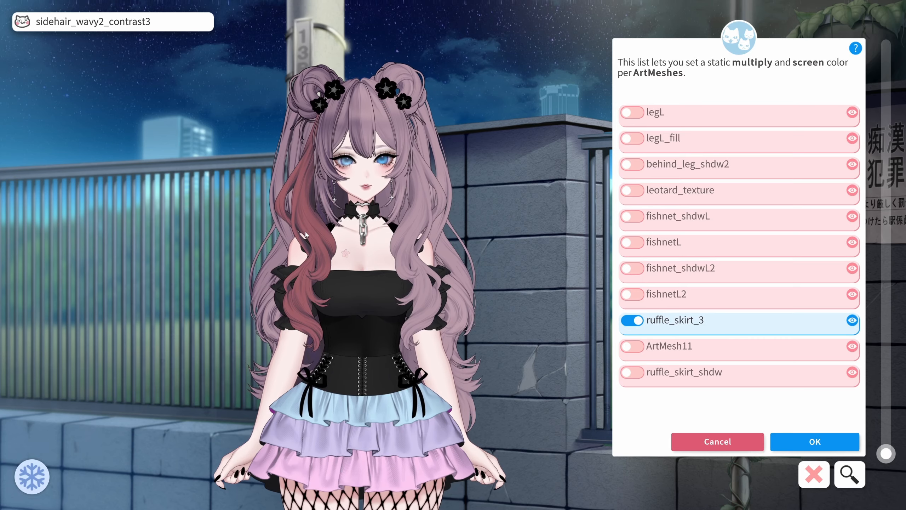
Pick the wavy side hair lock on the model and enable a static color for the sidehair_wavy4 ArtMesh
scroll(385, 232, "up", 4)
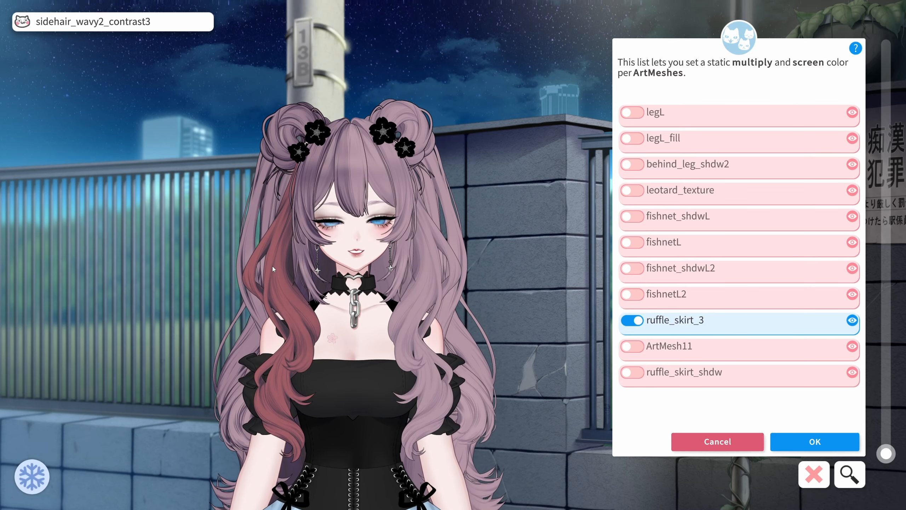
left_click(272, 266)
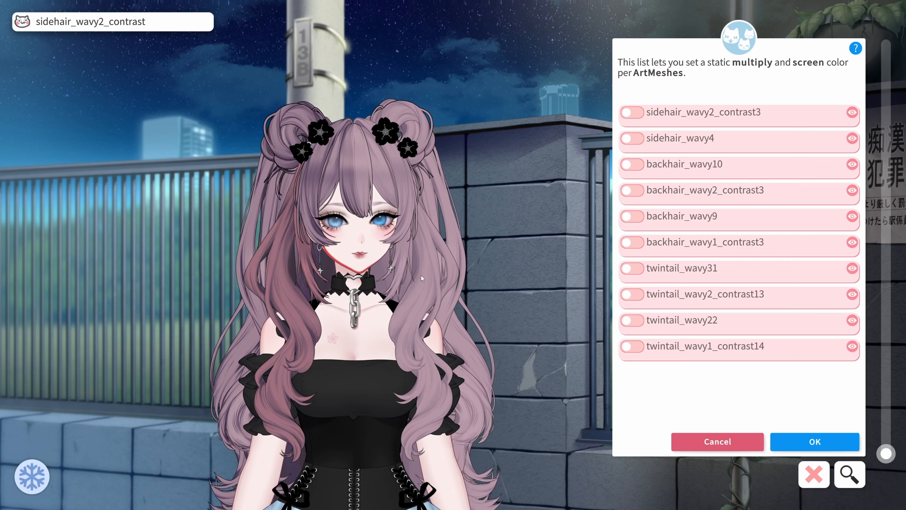
left_click(425, 286)
left_click(427, 328)
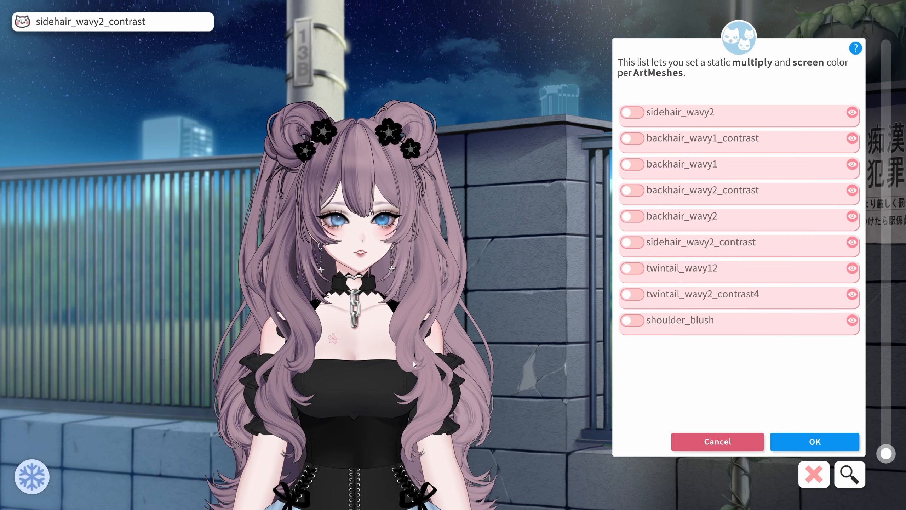
left_click(431, 382)
left_click(279, 363)
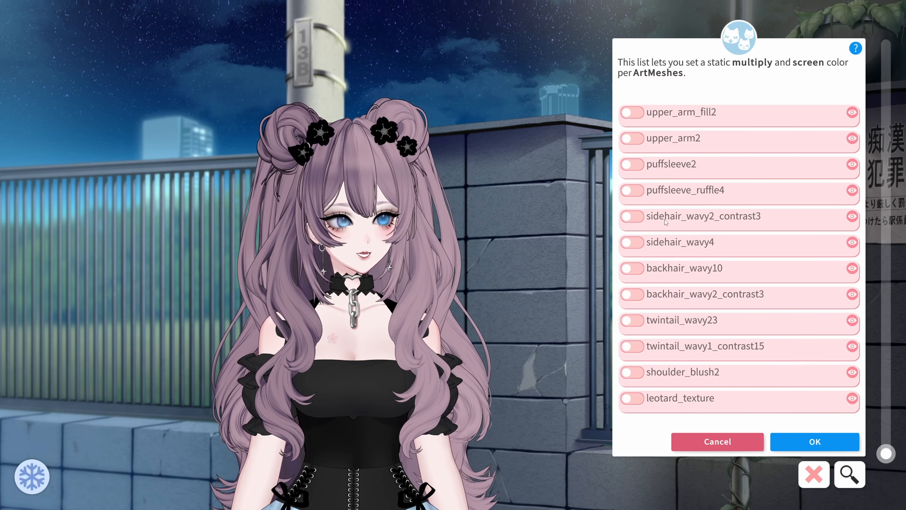
left_click(631, 243)
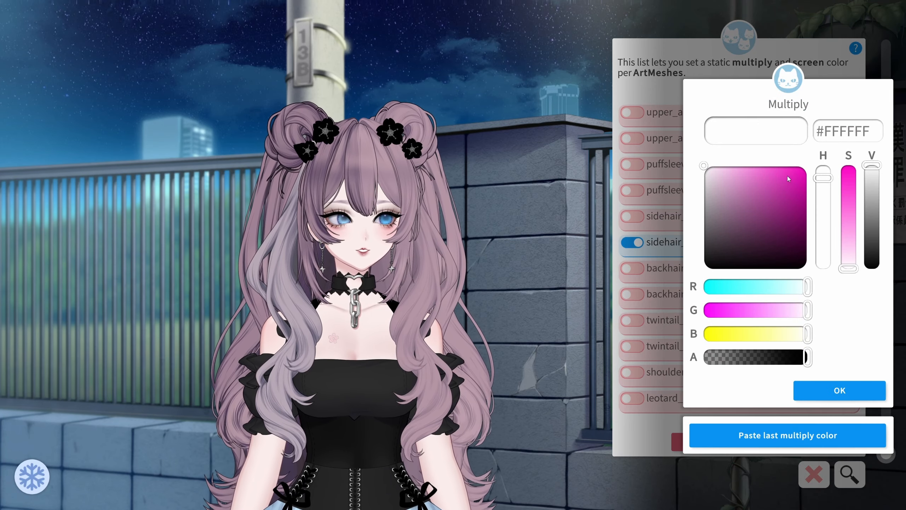
Set the sidehair_wavy4 multiply color to bright sky blue (#28D3FD) and its screen color to teal (#0097BC)
left_click_drag(788, 175, 776, 169)
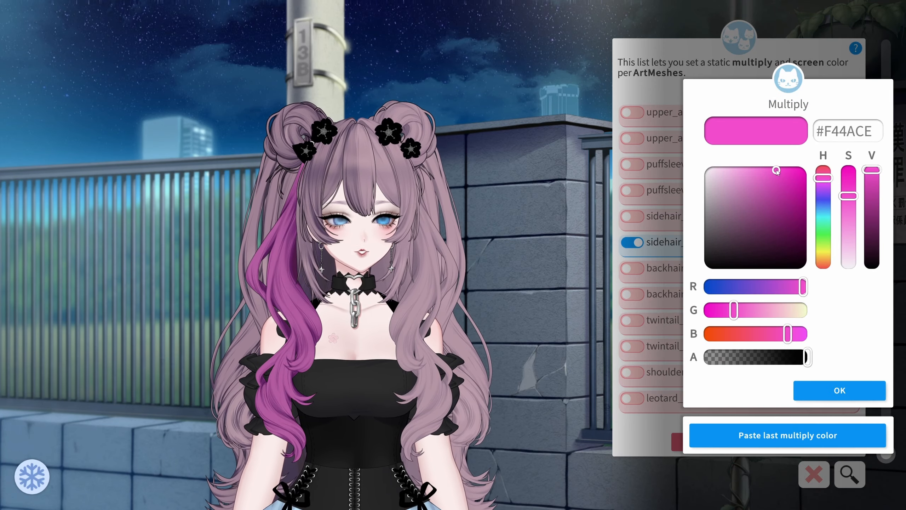
left_click(824, 214)
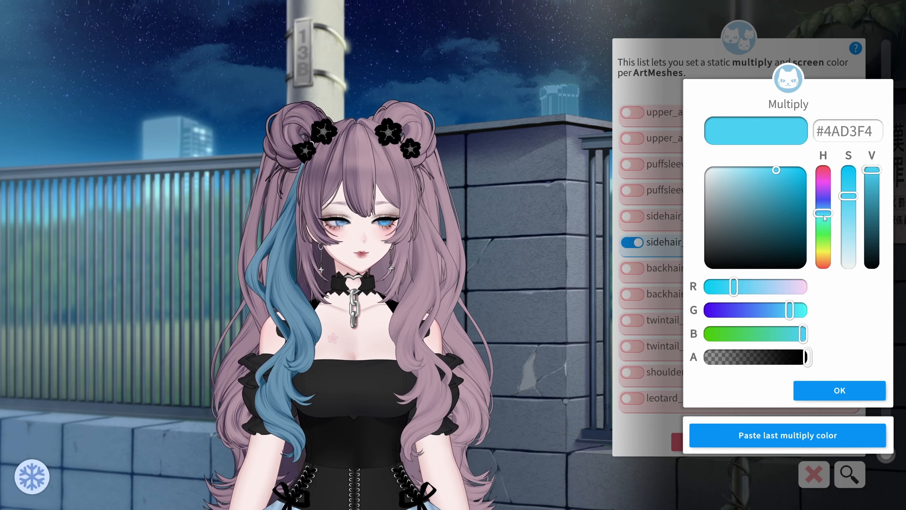
mouse_move(758, 188)
left_mouse_down()
mouse_move(767, 167)
mouse_move(751, 167)
mouse_move(802, 167)
mouse_move(791, 167)
left_mouse_up()
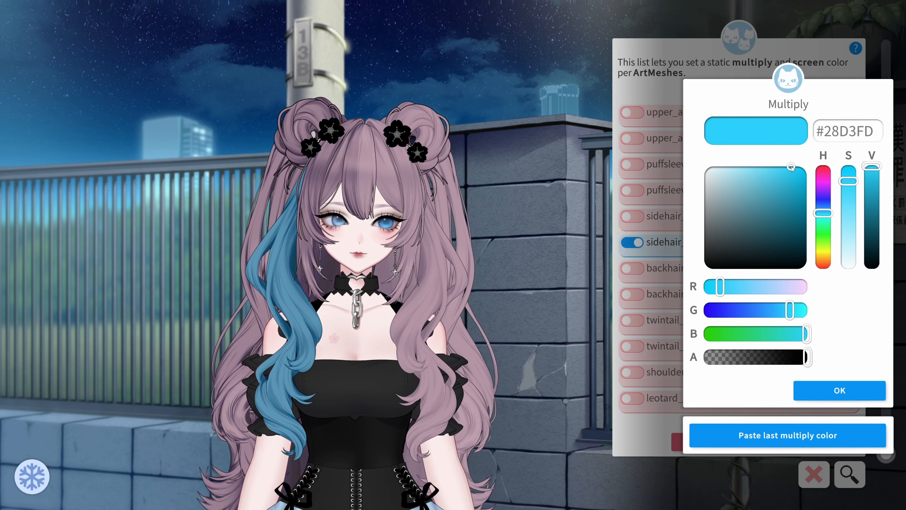
left_click(833, 394)
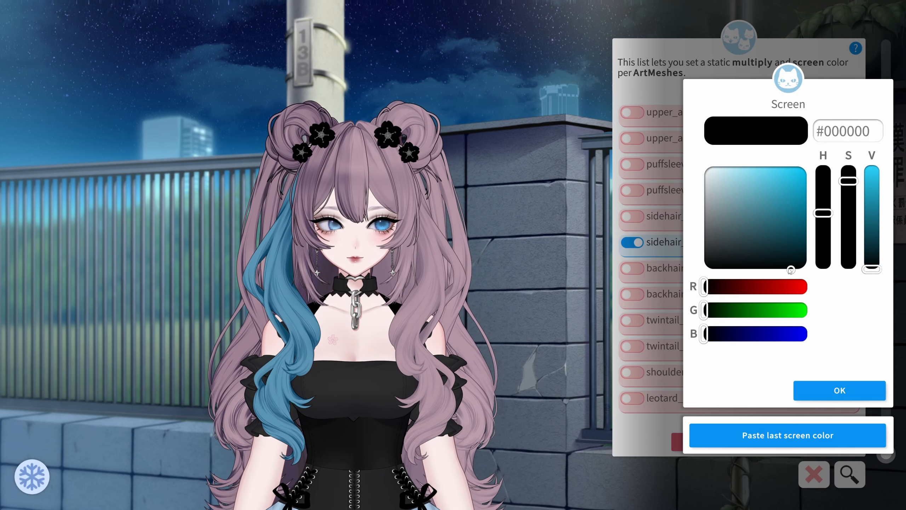
mouse_move(790, 270)
left_mouse_down()
mouse_move(728, 177)
mouse_move(688, 172)
mouse_move(772, 174)
mouse_move(783, 193)
mouse_move(792, 180)
mouse_move(793, 209)
mouse_move(794, 170)
mouse_move(782, 166)
mouse_move(808, 194)
left_mouse_up()
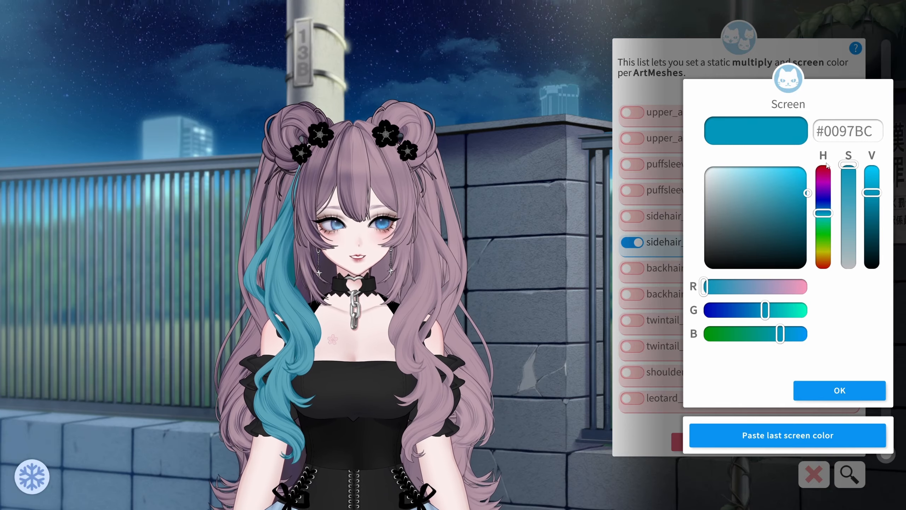
left_click(839, 391)
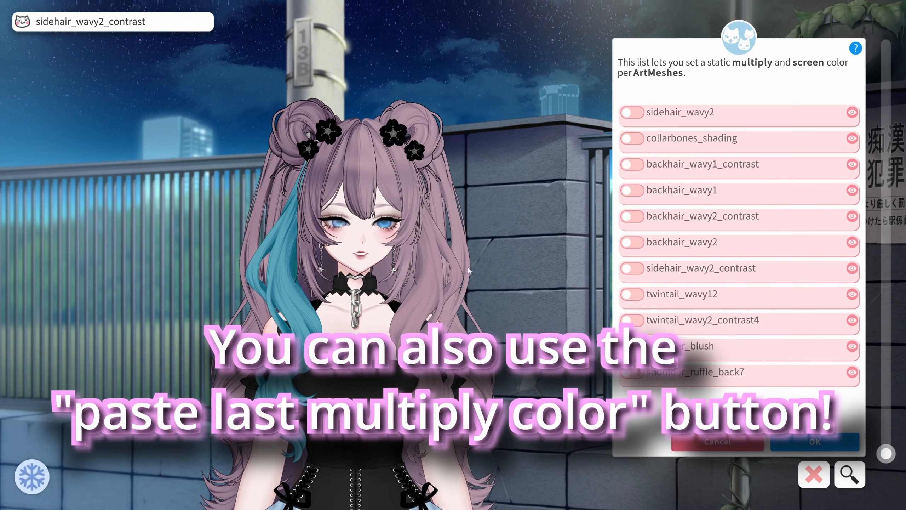
Enable a static color for sidehair_wavy2, set its multiply color to light blue (#55D0EE), and accept the screen color at #000000
left_click(633, 113)
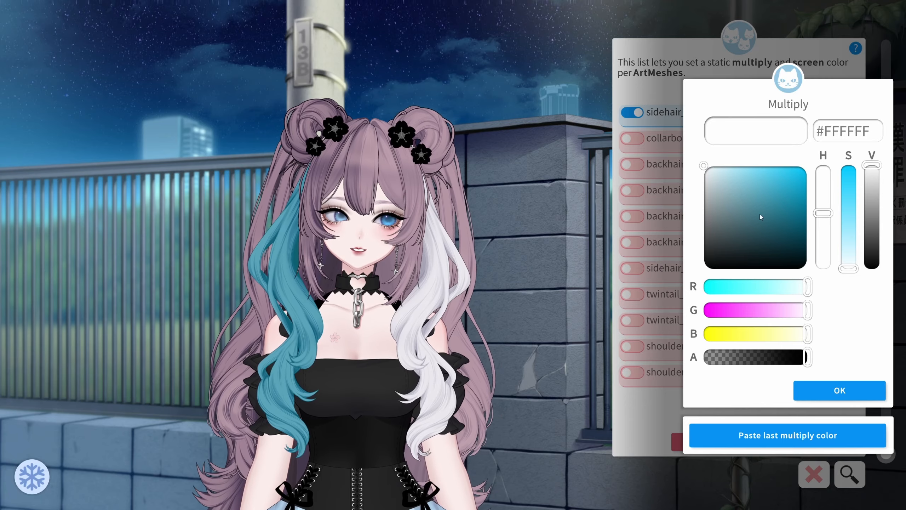
left_click_drag(704, 170, 756, 175)
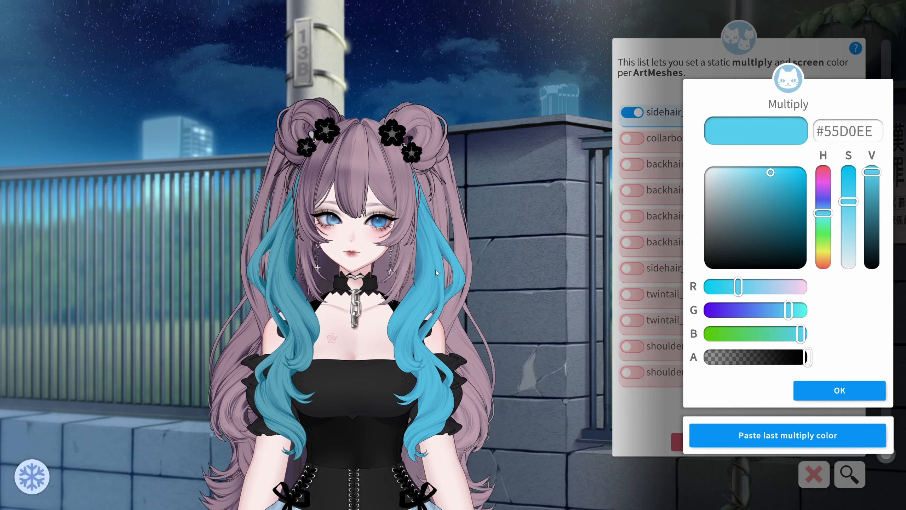
left_click(838, 391)
left_click_drag(771, 264, 787, 251)
left_click_drag(712, 264, 695, 276)
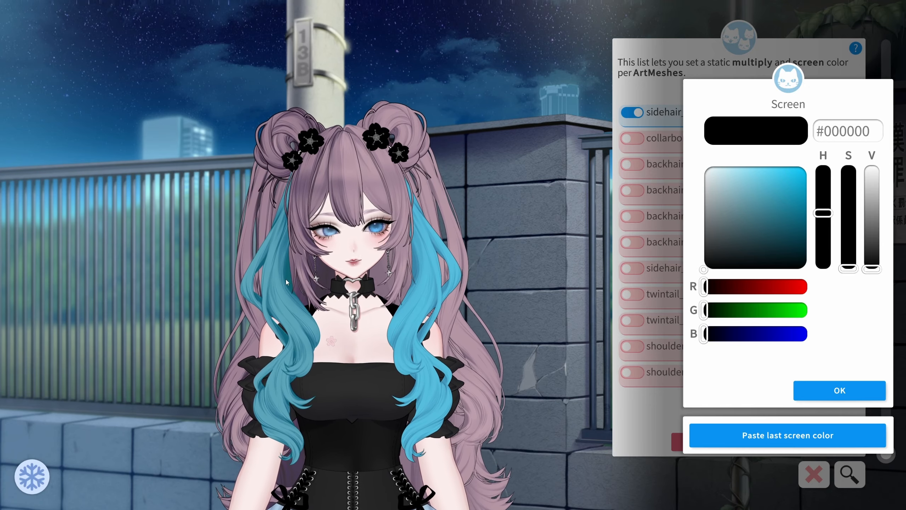
left_click(812, 392)
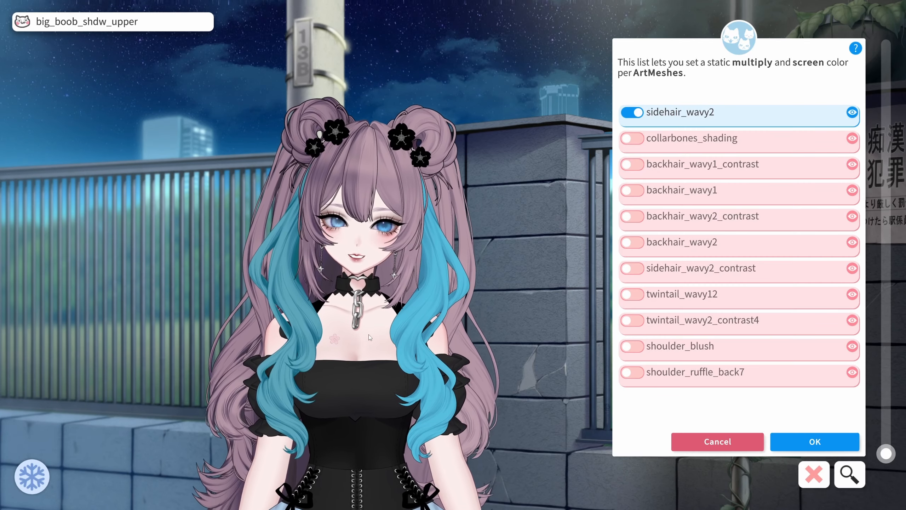
Pick the middle bang on the model and enable a static color for bang_mid1_split, accepting multiply #FFFFFF and screen #000000
left_click_drag(518, 294, 514, 224)
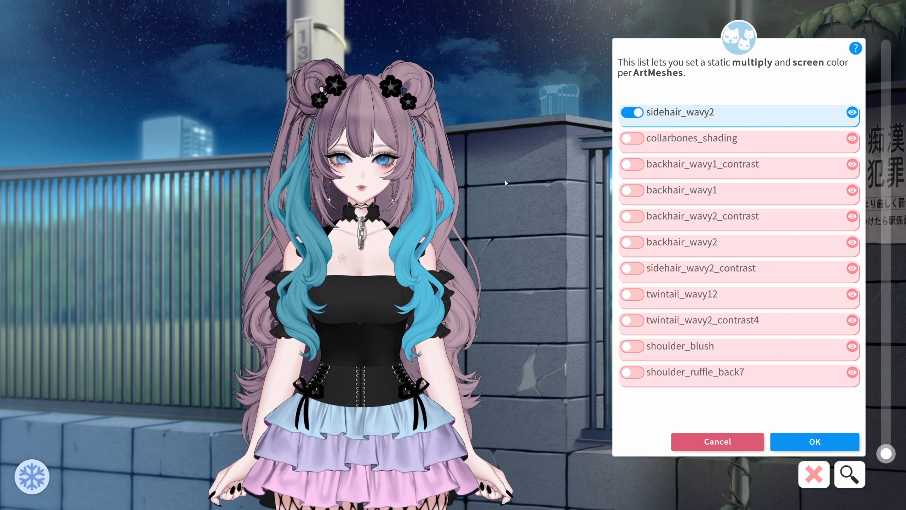
left_click_drag(505, 180, 498, 214)
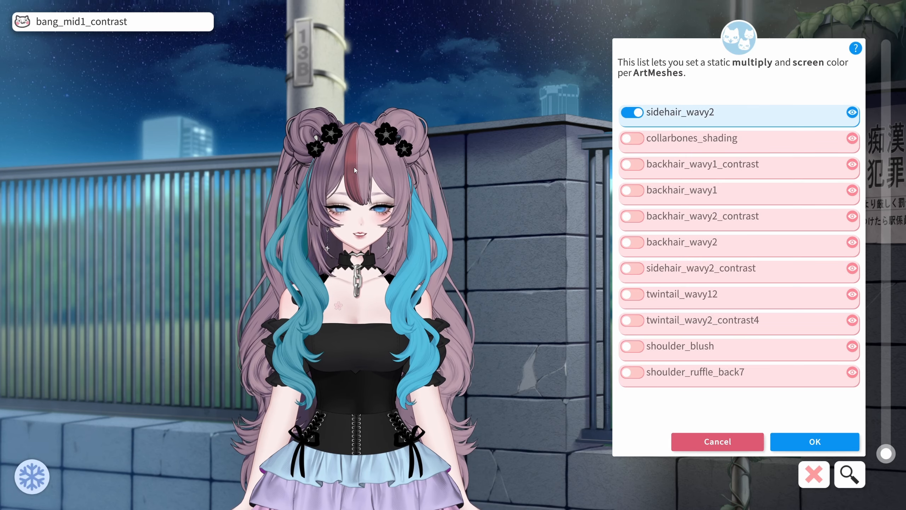
scroll(362, 163, "up", 3)
left_click_drag(361, 150, 316, 396)
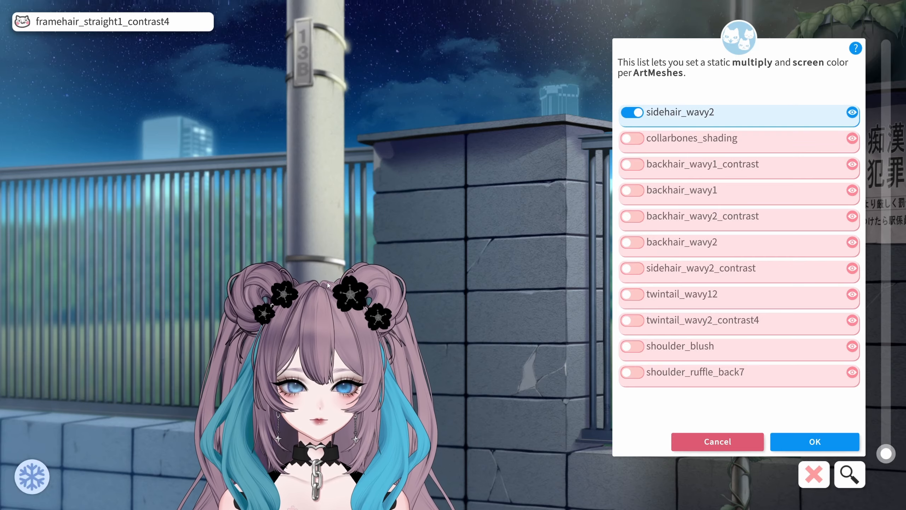
scroll(311, 342, "up", 4)
left_click_drag(286, 81, 300, 196)
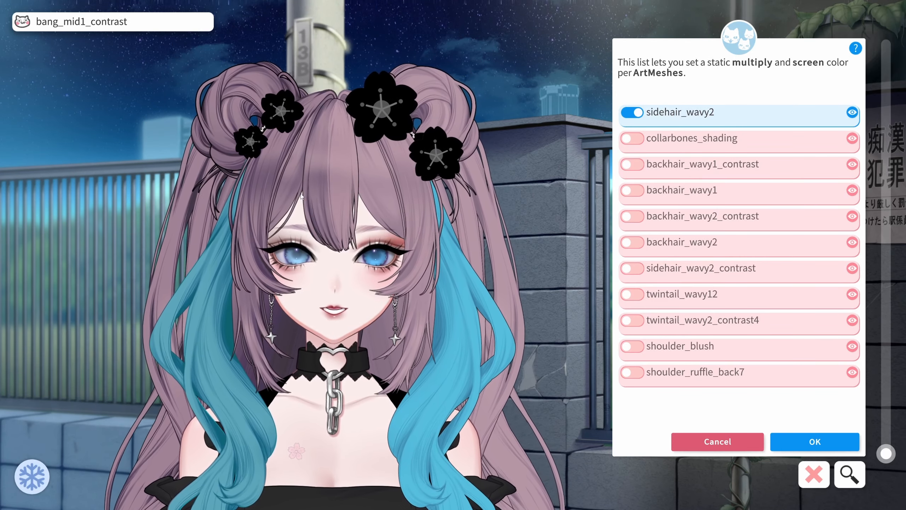
left_click(340, 184)
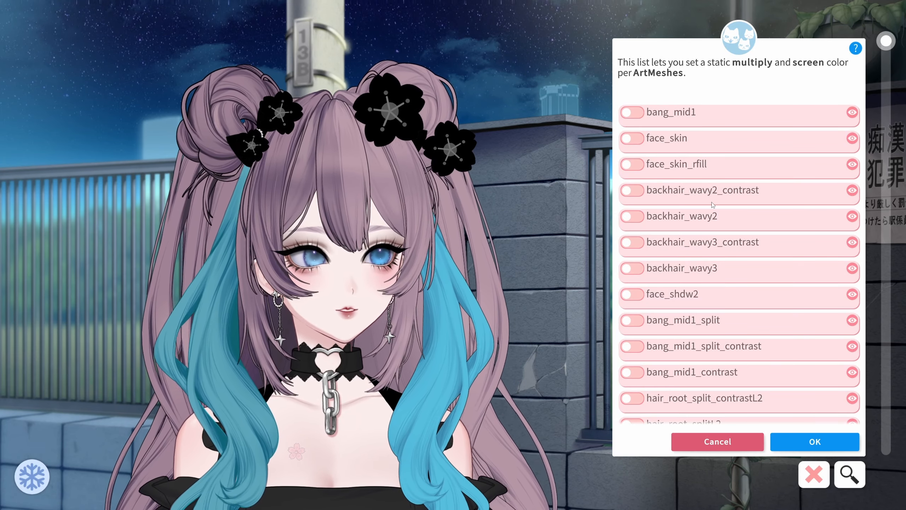
scroll(709, 253, "down", 3)
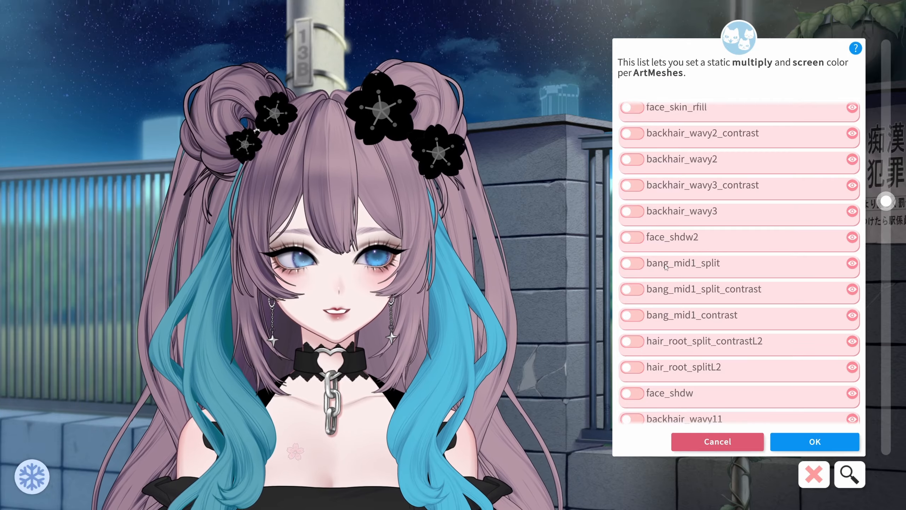
left_click(632, 264)
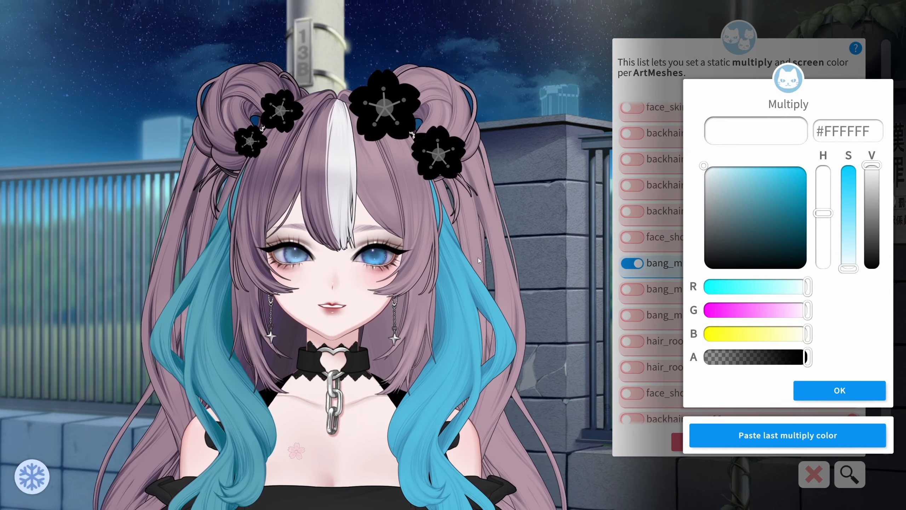
left_click(815, 393)
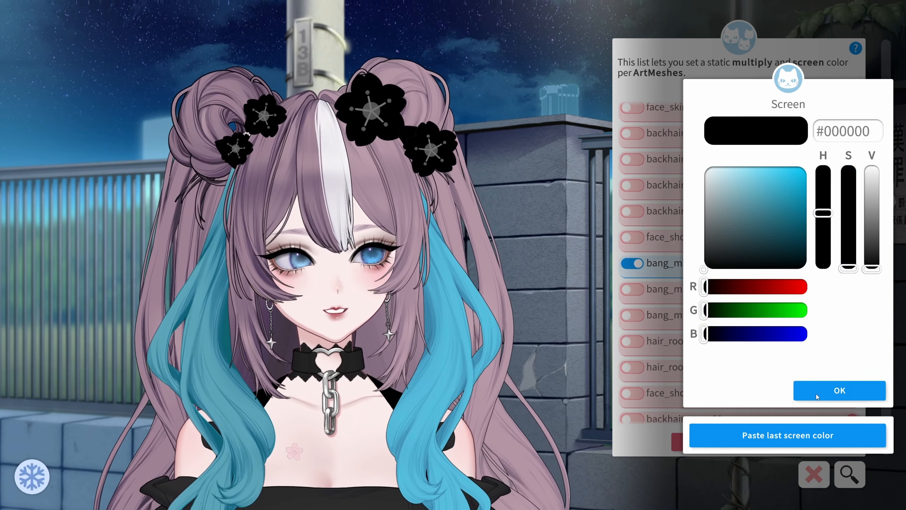
left_click(817, 395)
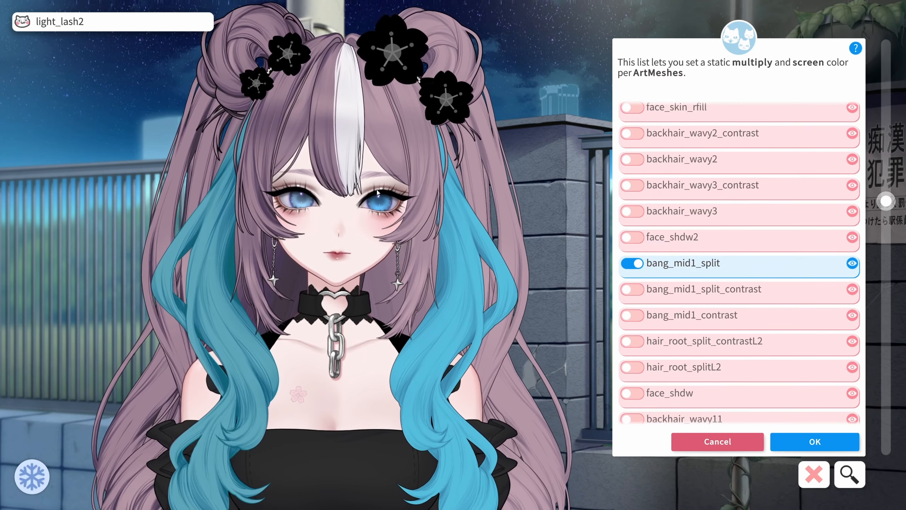
Pick the model's eye beside the bangs and enable a static color for the dark_lash6 ArtMesh
left_click(285, 189)
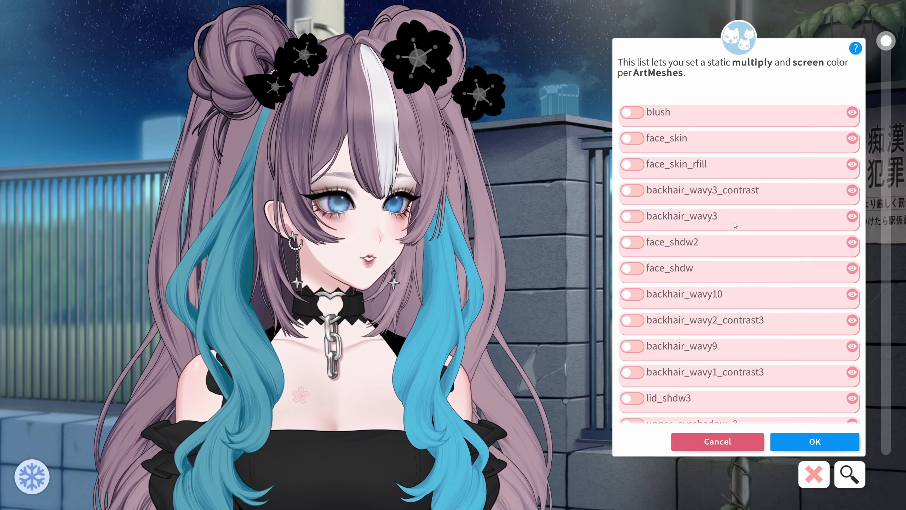
scroll(723, 217, "down", 5)
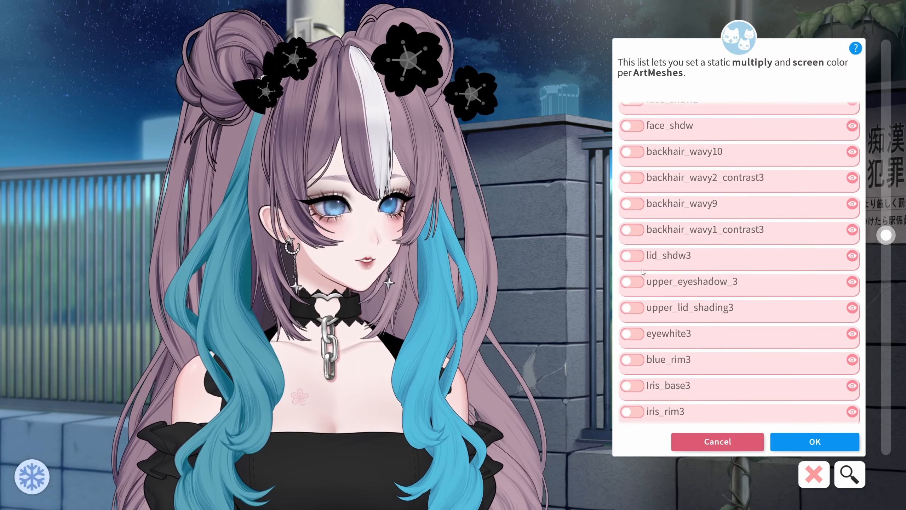
scroll(640, 261, "down", 3)
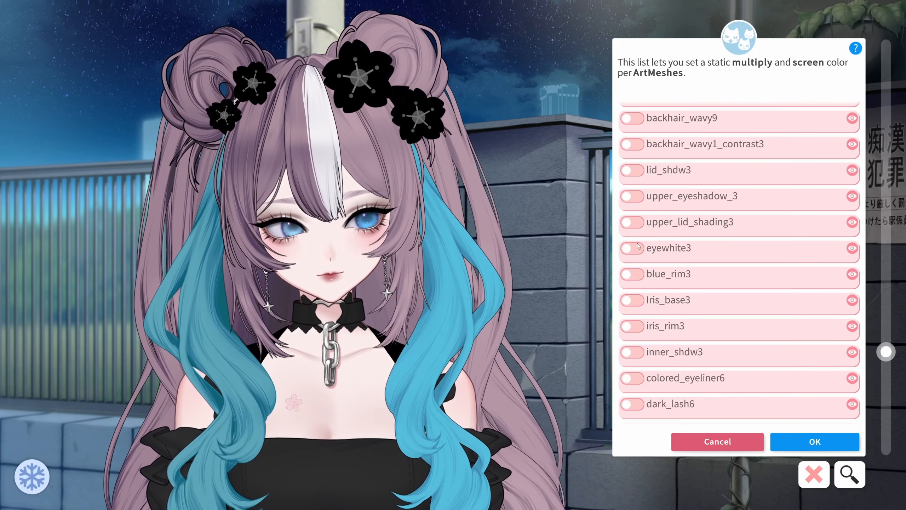
scroll(639, 245, "down", 1)
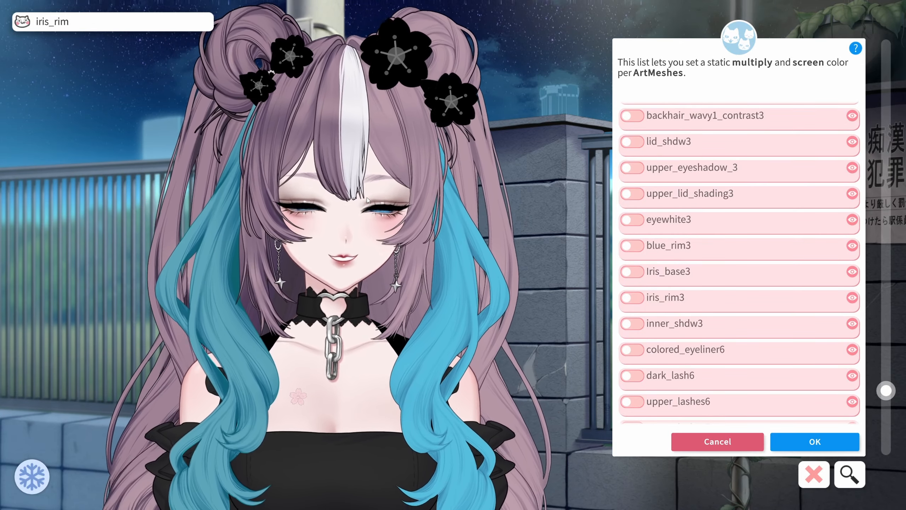
left_click(632, 376)
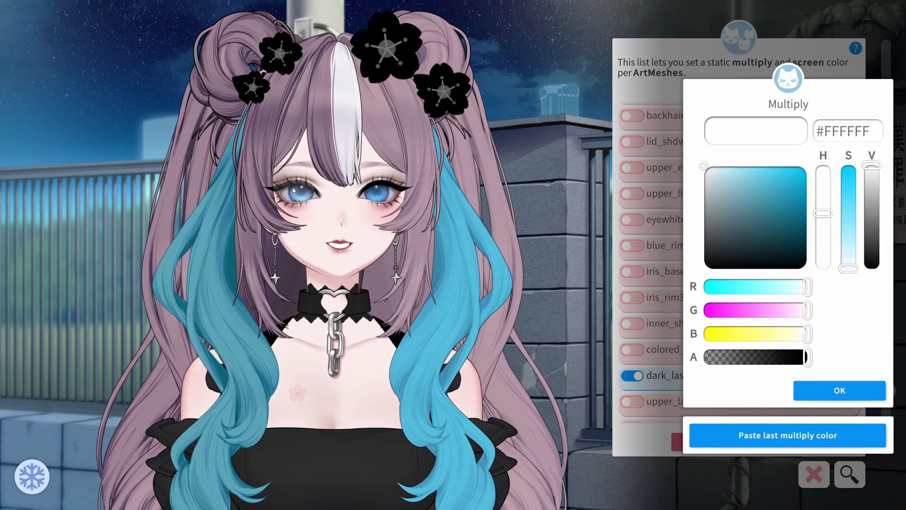
Set the dark_lash6 multiply color to a pinkish red and its screen color to dark rose (#A23960)
left_click_drag(704, 167, 755, 173)
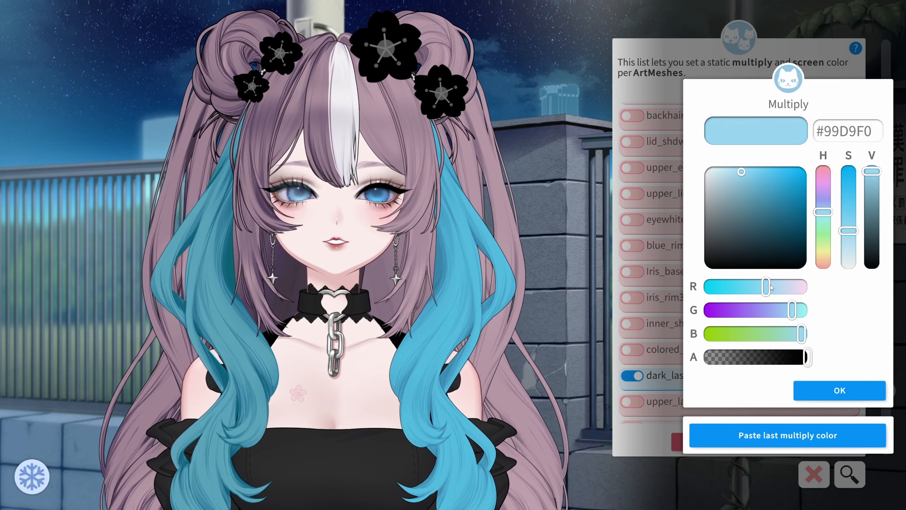
mouse_move(770, 288)
left_mouse_down()
mouse_move(806, 286)
mouse_move(759, 285)
left_mouse_up()
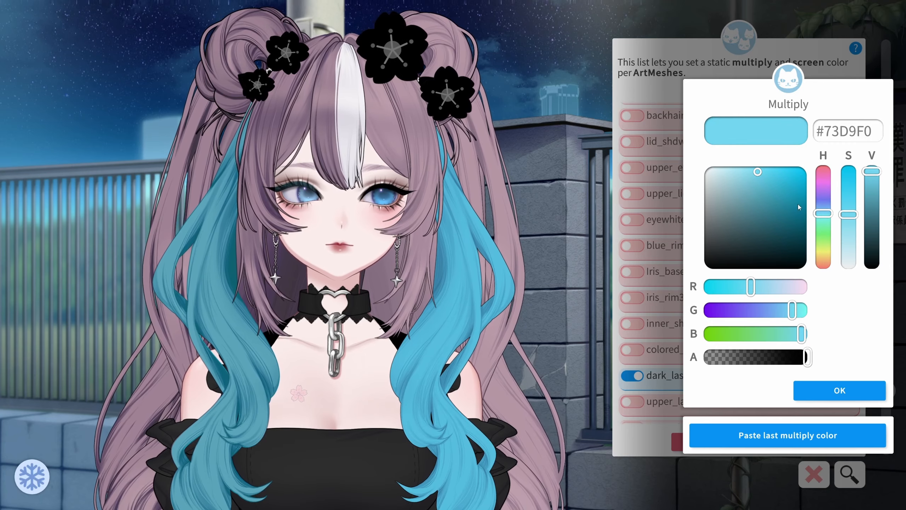
left_click_drag(823, 213, 828, 204)
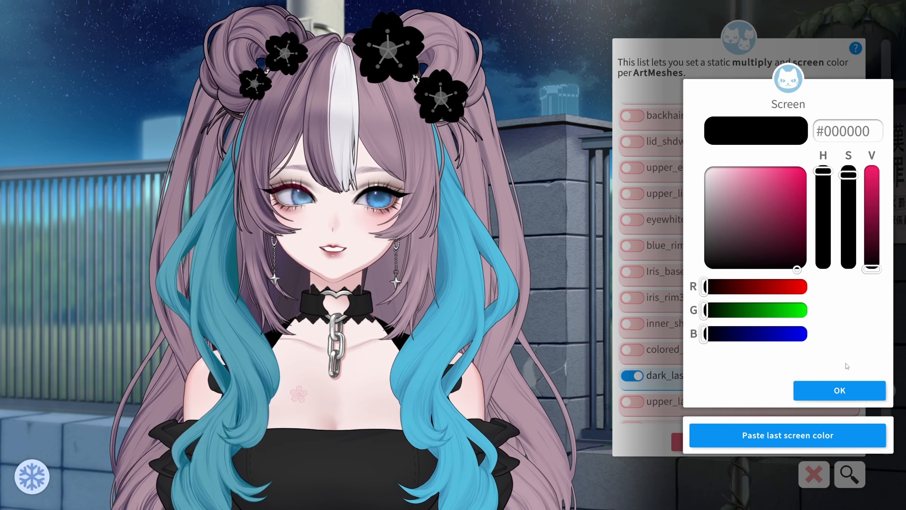
left_click_drag(798, 271, 799, 217)
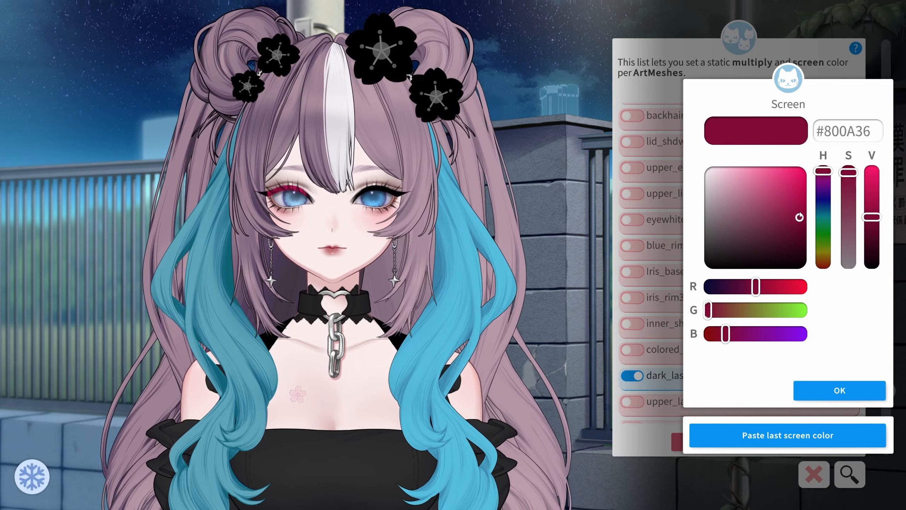
left_click_drag(803, 179, 789, 172)
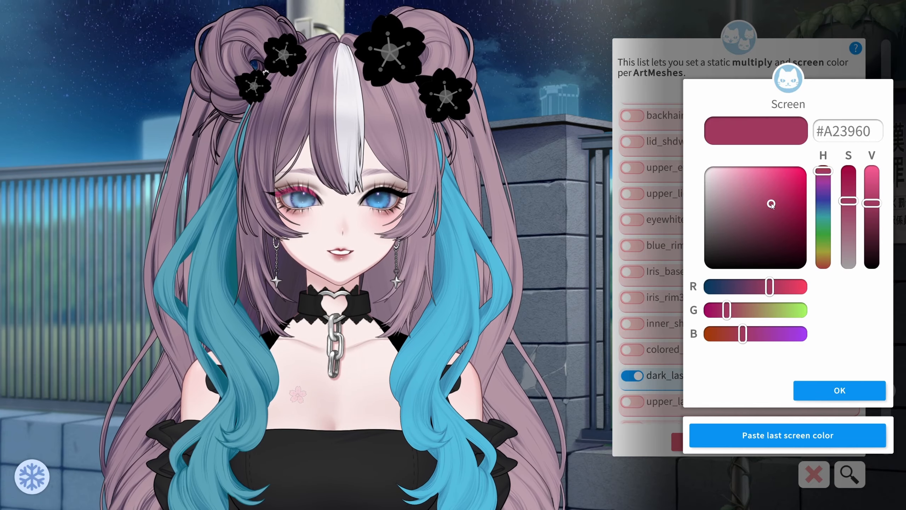
left_click(849, 391)
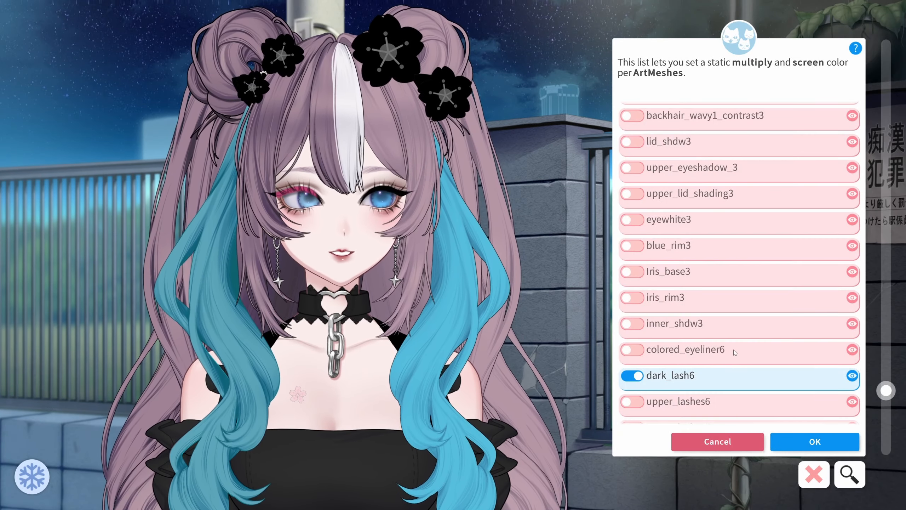
Pick the model's eye with the magenta lashes and enable a static color for the iris_rim3 ArtMesh
left_click(384, 187)
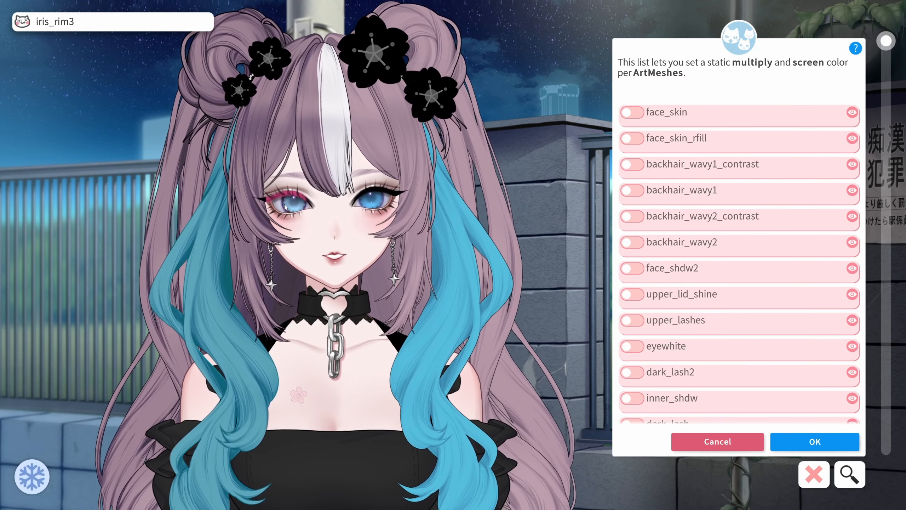
left_click(285, 207)
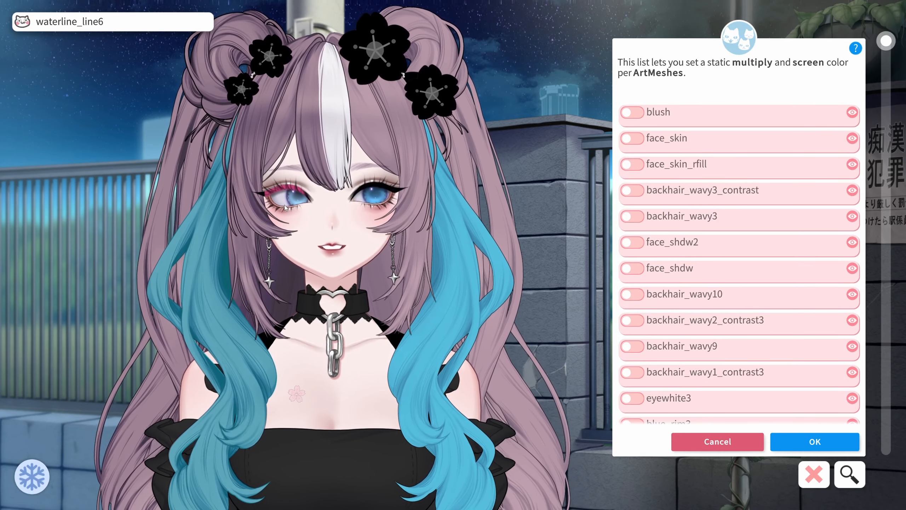
scroll(786, 206, "down", 1)
scroll(786, 206, "down", 1)
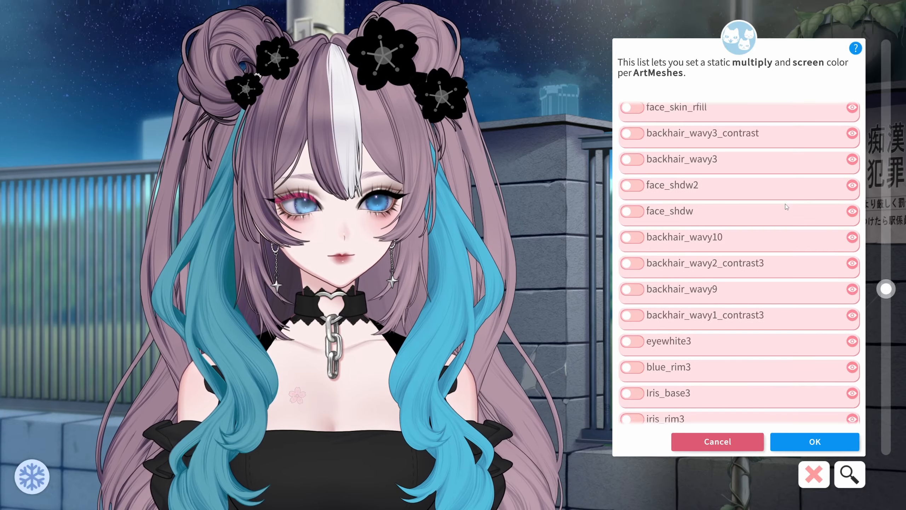
scroll(643, 358, "down", 1)
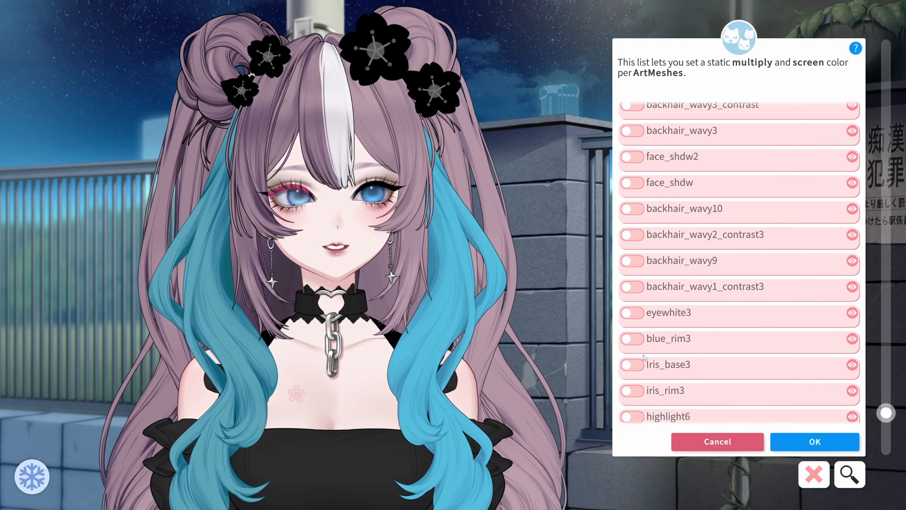
left_click(632, 390)
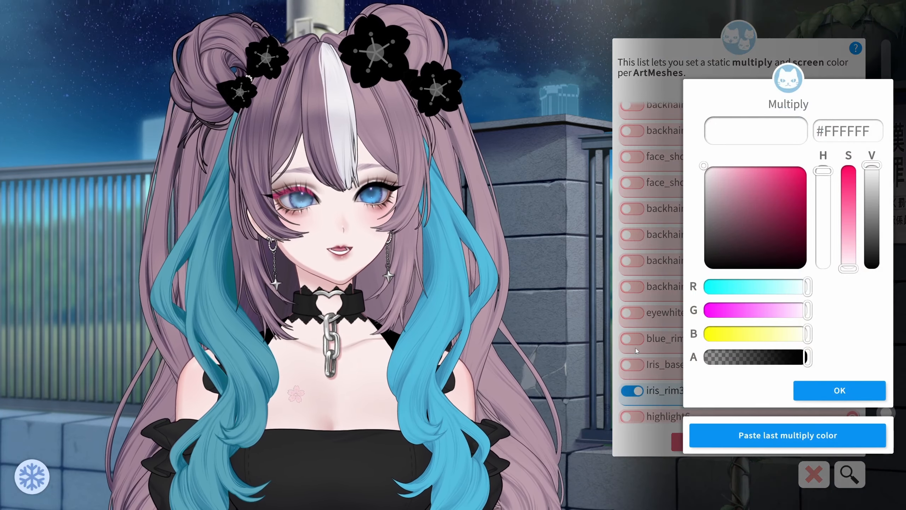
Set the iris_rim3 multiply color to hot pink (#FF0F68) and its screen color to #EC1A69
left_click_drag(777, 184, 794, 169)
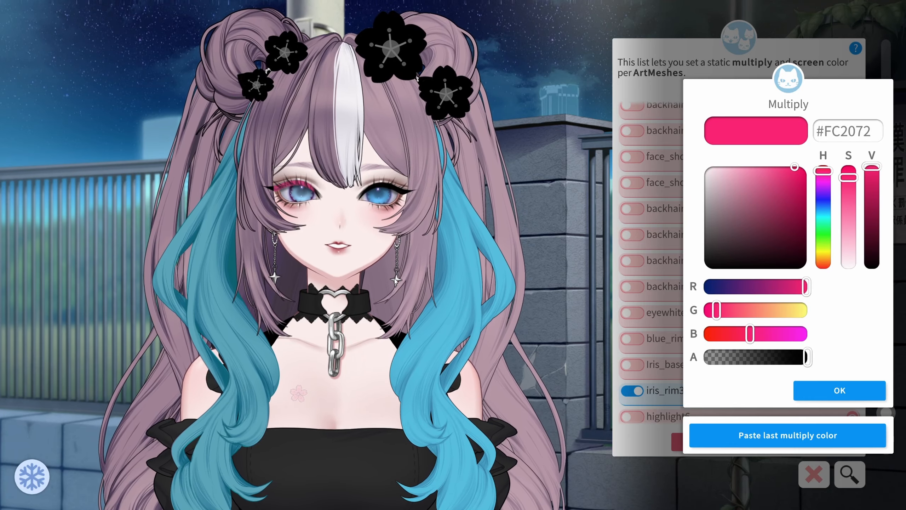
left_click(738, 172)
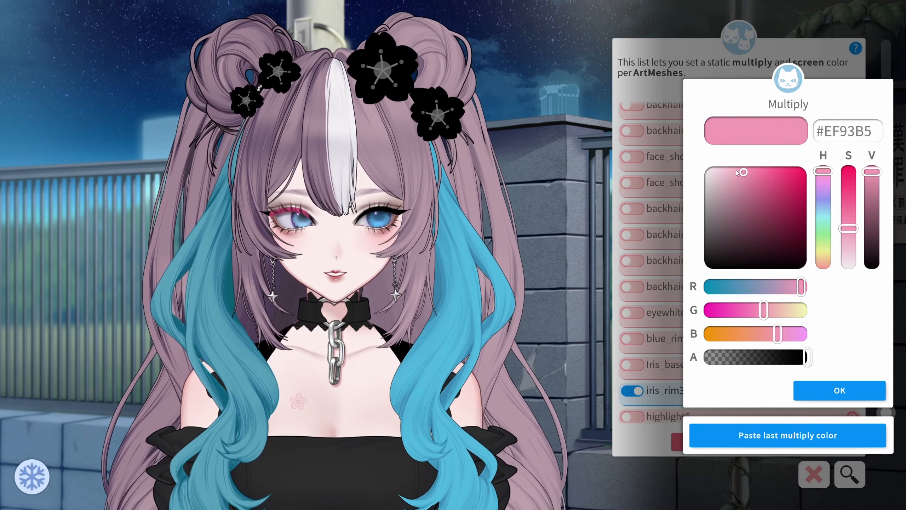
left_click_drag(737, 172, 801, 165)
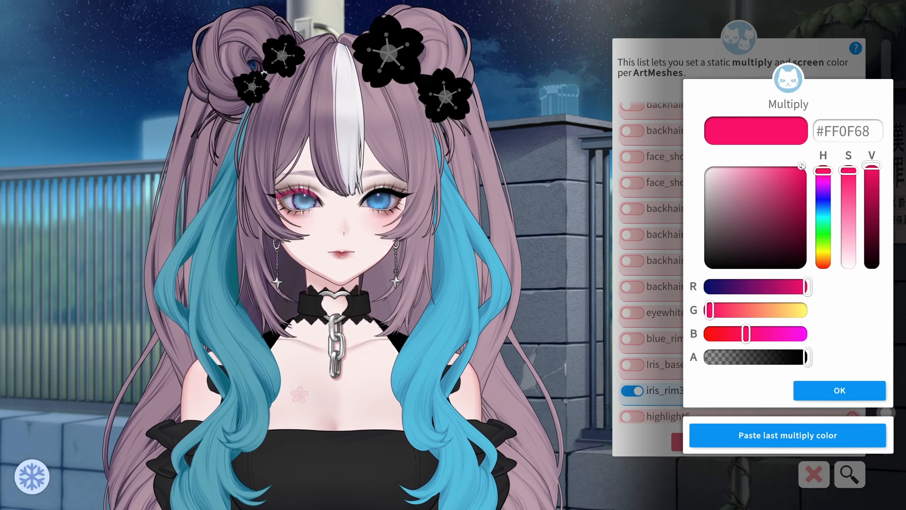
left_click(825, 387)
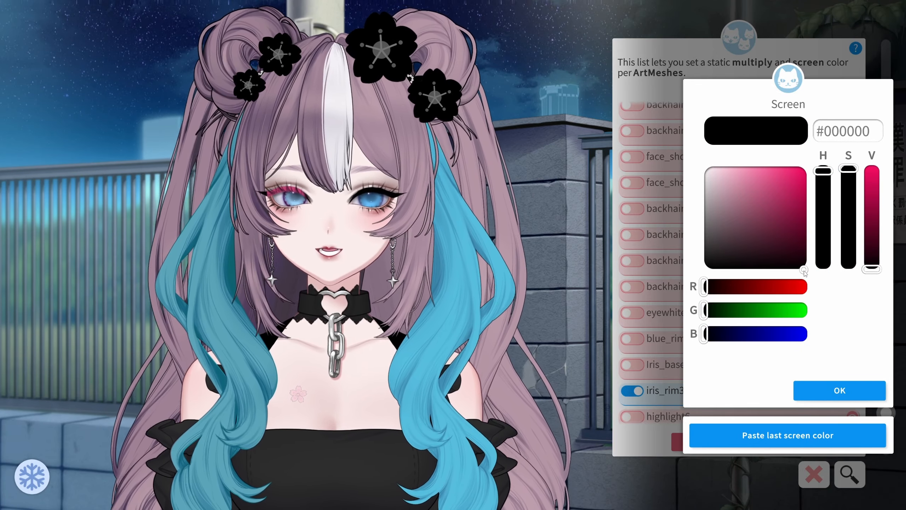
left_click_drag(802, 260, 796, 173)
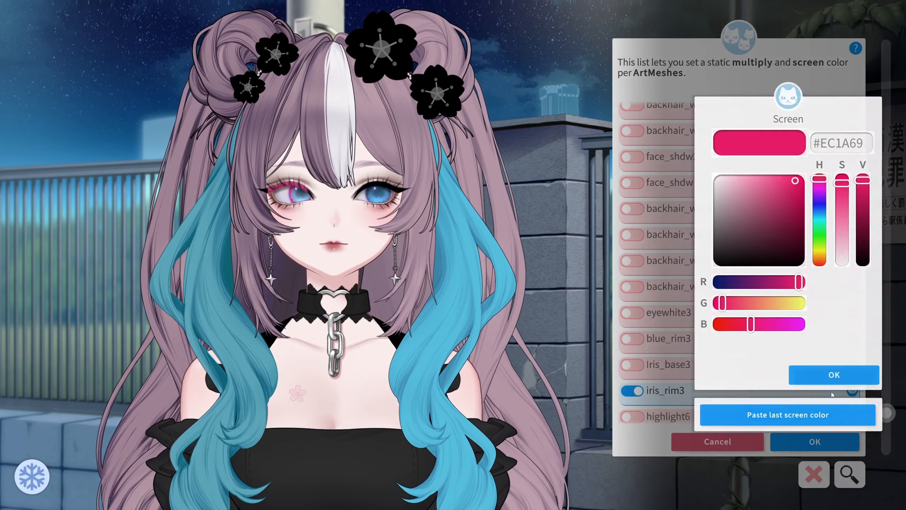
left_click(832, 393)
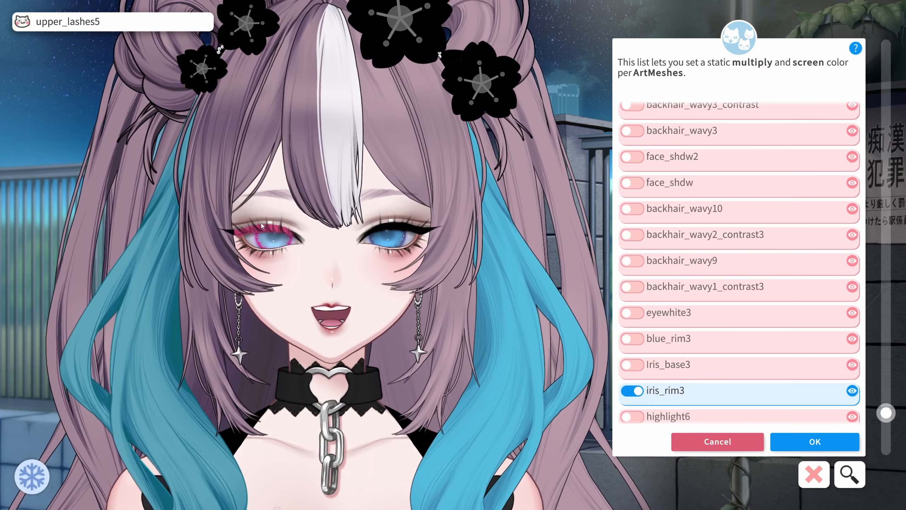
Pick the model's upper lashes, check the whole outfit, and cancel the ArtMesh multiply and screen color changes
left_click(231, 225)
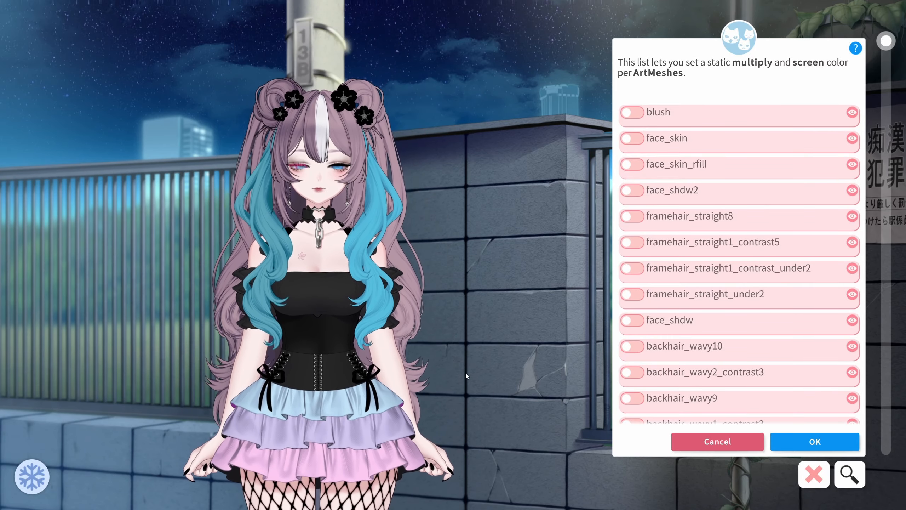
mouse_move(348, 363)
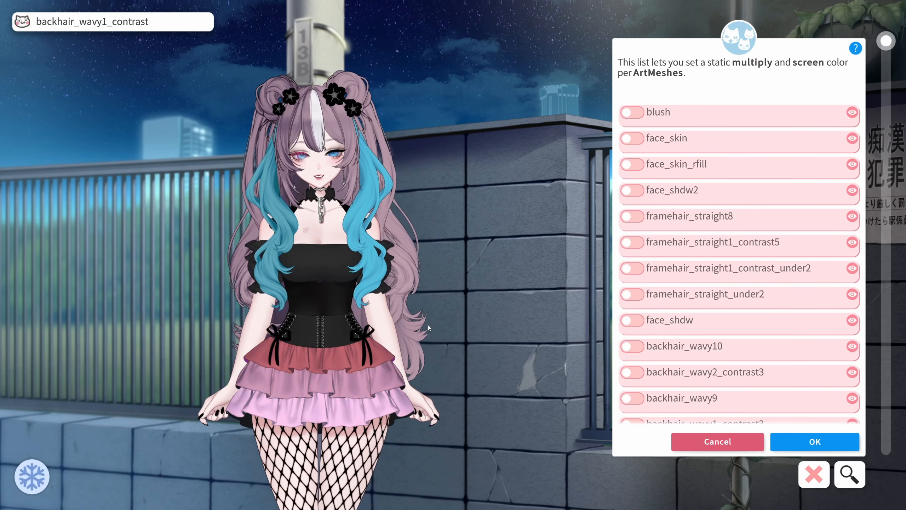
left_click(719, 442)
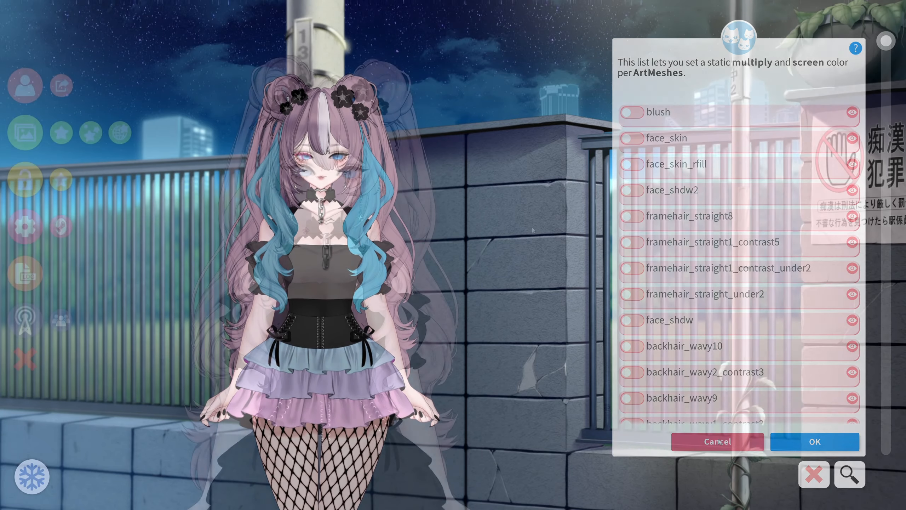